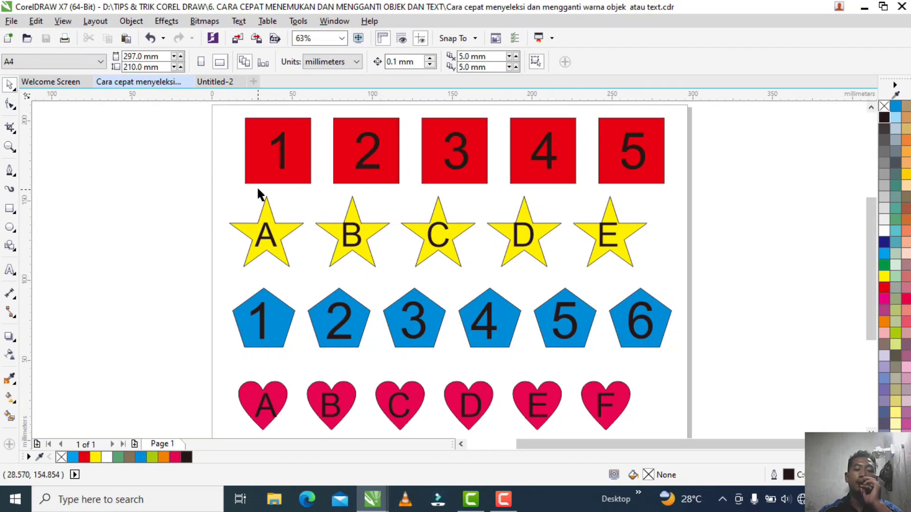
Step: Select all objects on the page, move them together to about X 359 mm, Y 102 mm, and undo the move
{"action": "left_click", "coordinate": [280, 143]}
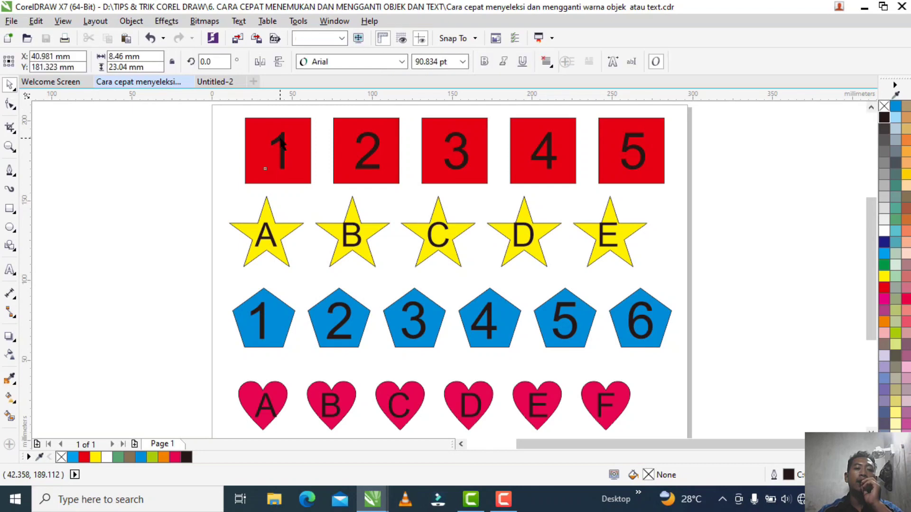
{"action": "left_click", "coordinate": [122, 169]}
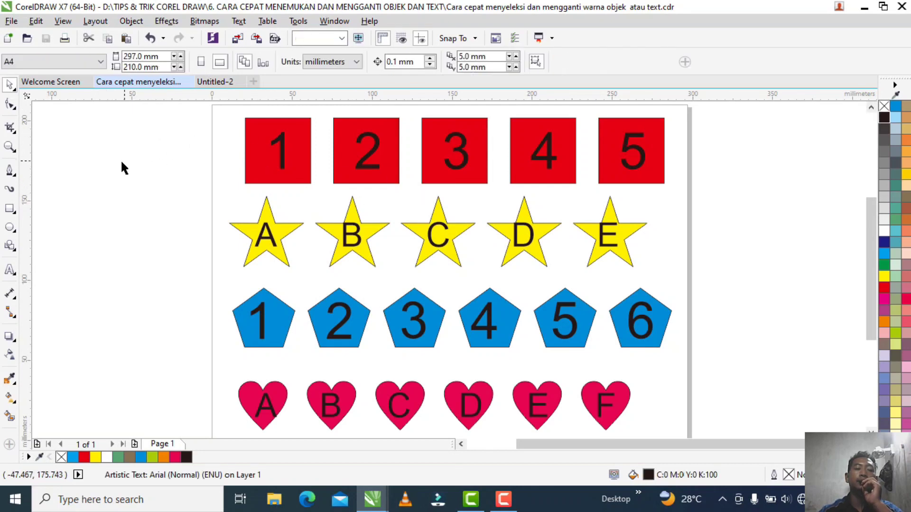
{"action": "left_click", "coordinate": [36, 22]}
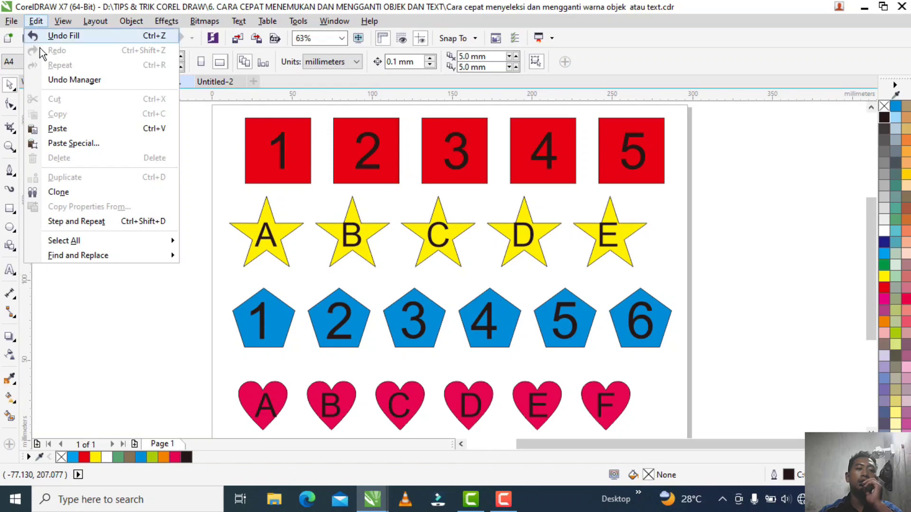
{"action": "mouse_move", "coordinate": [86, 243]}
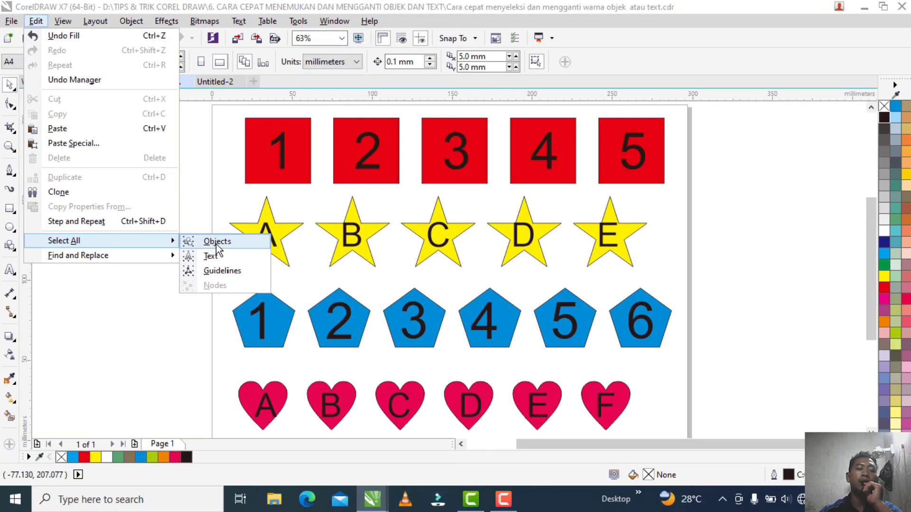
{"action": "left_click", "coordinate": [217, 243]}
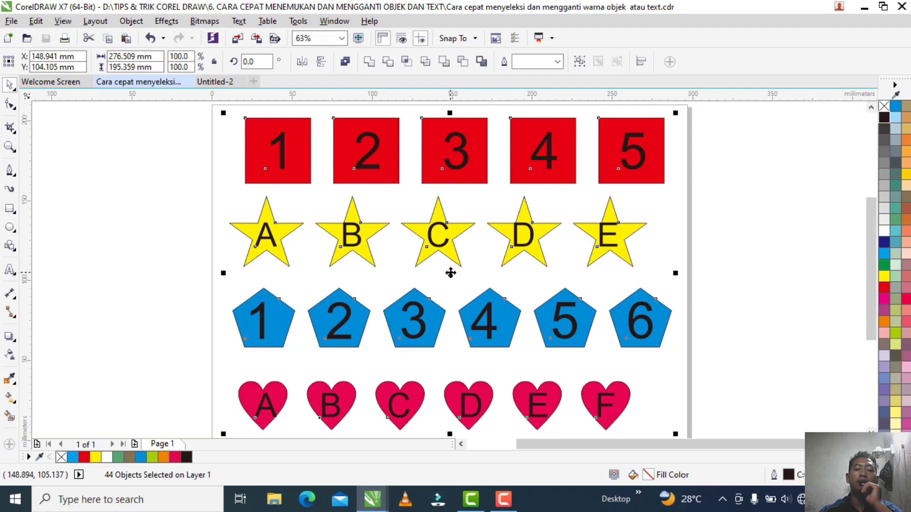
{"action": "left_click_drag", "start_coordinate": [451, 273], "coordinate": [787, 277]}
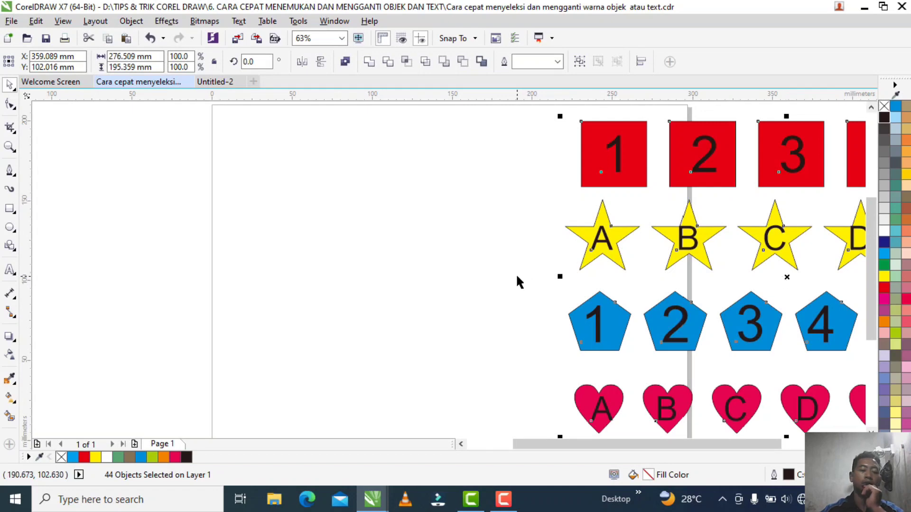
{"action": "key", "text": "ctrl+z"}
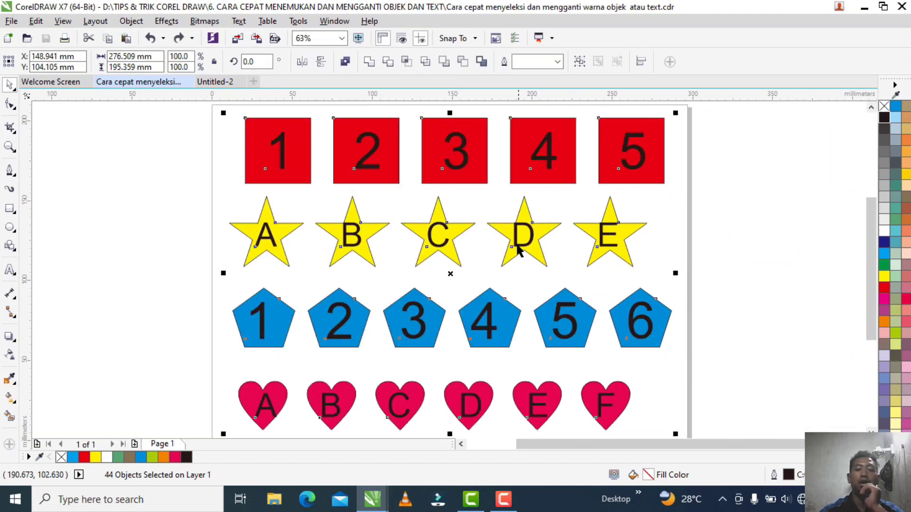
{"action": "left_click", "coordinate": [233, 177]}
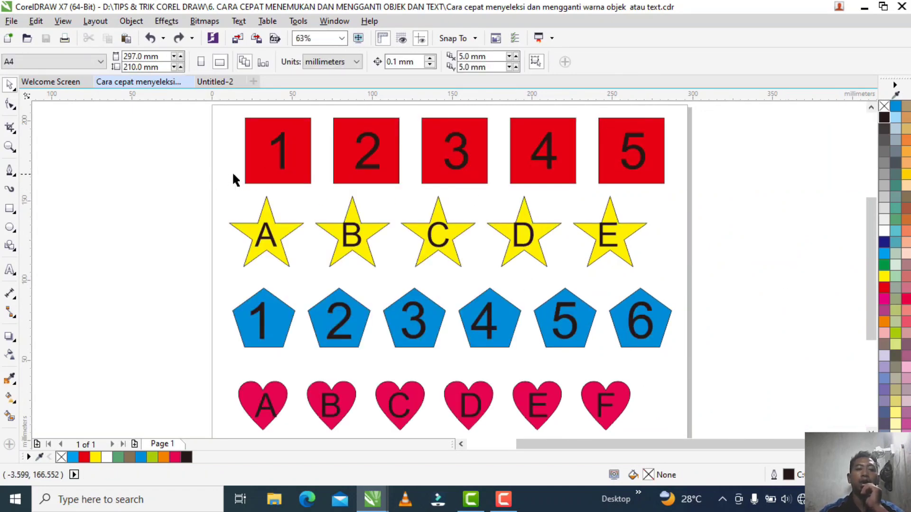
{"action": "left_click", "coordinate": [283, 143]}
{"action": "left_click", "coordinate": [229, 147]}
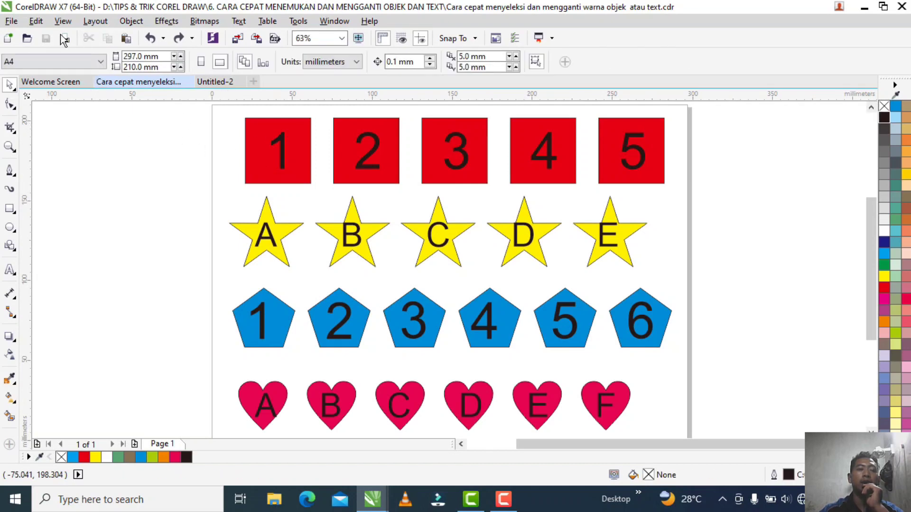
{"action": "left_click", "coordinate": [35, 22]}
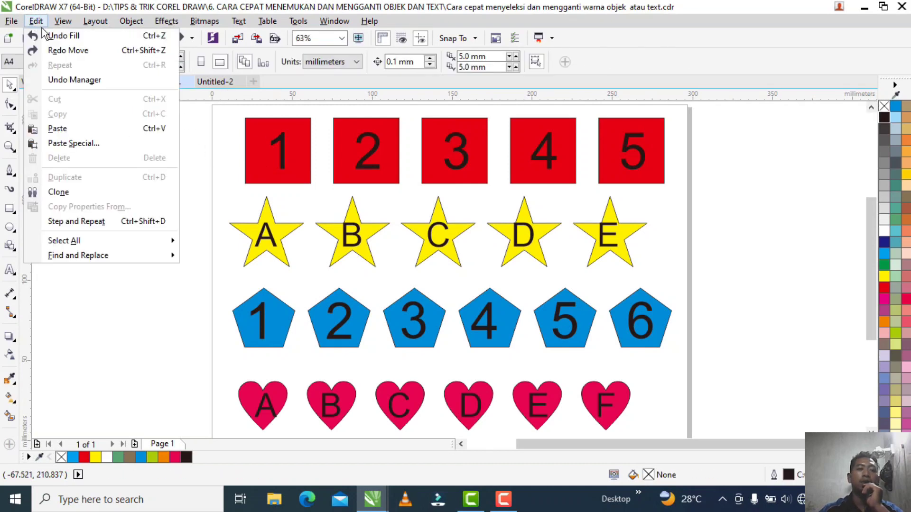
{"action": "left_click", "coordinate": [217, 189]}
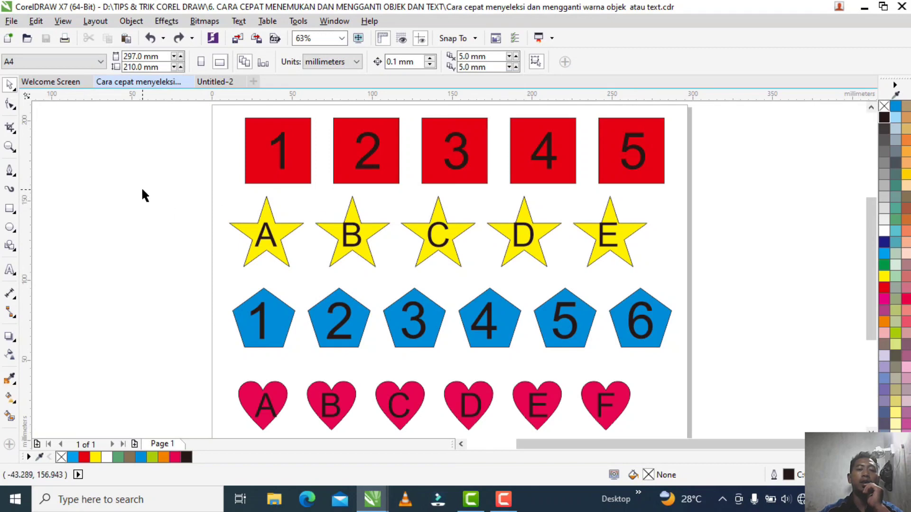
Step: Select all objects again, move them to about X 324 mm, Y 80 mm, undo the move and clear the selection
{"action": "left_click", "coordinate": [35, 22]}
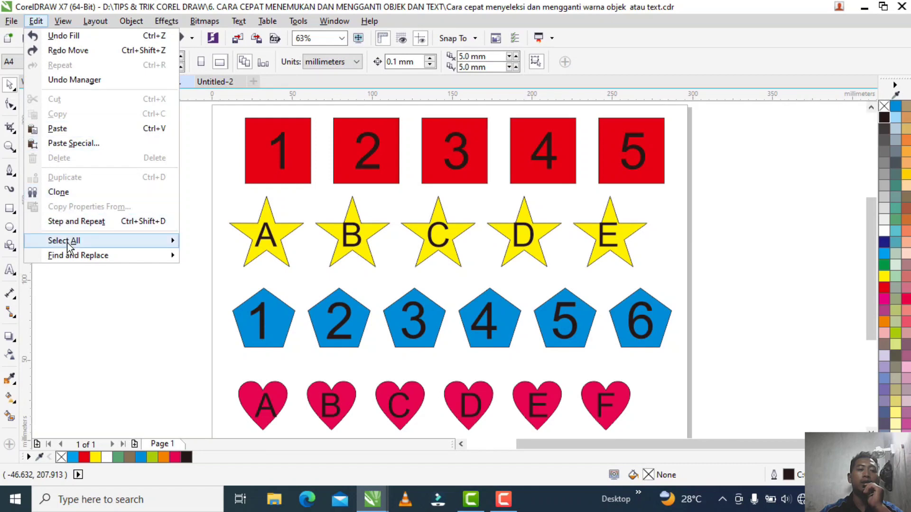
{"action": "mouse_move", "coordinate": [167, 251]}
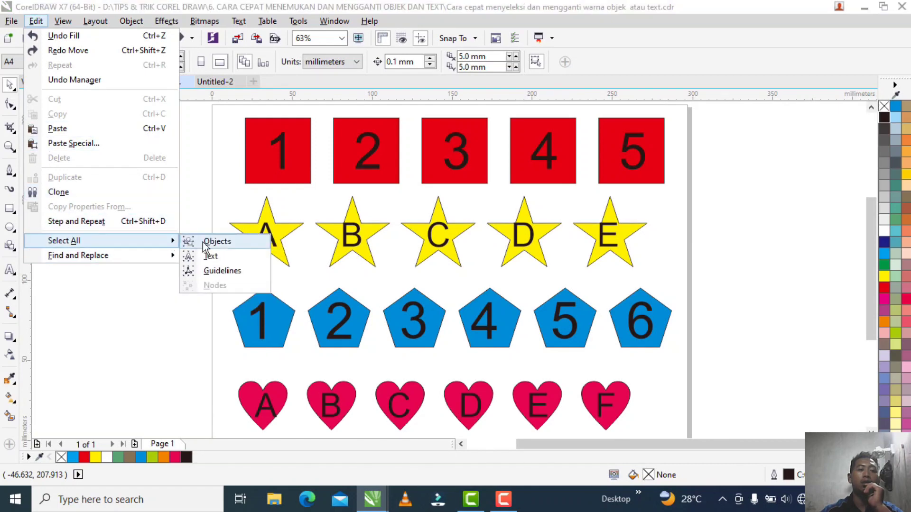
{"action": "left_click", "coordinate": [211, 242]}
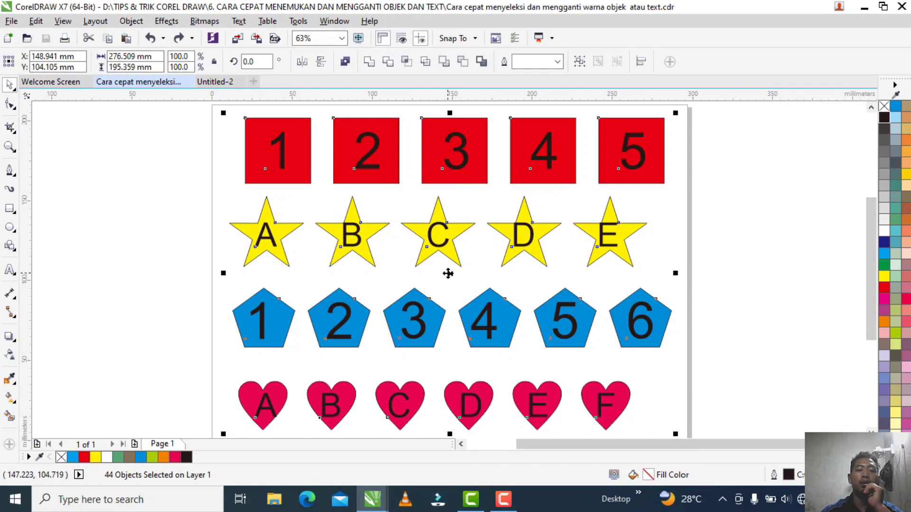
{"action": "left_click_drag", "start_coordinate": [451, 273], "coordinate": [729, 311]}
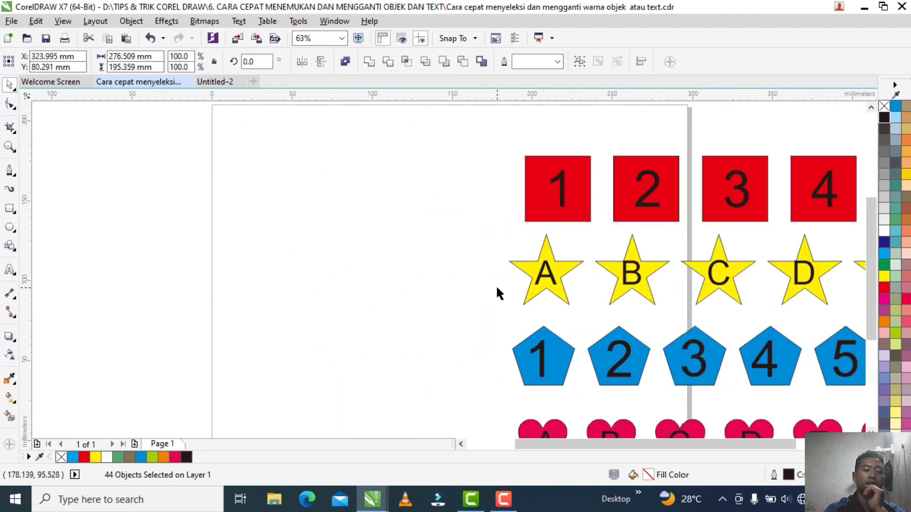
{"action": "key", "text": "ctrl+z"}
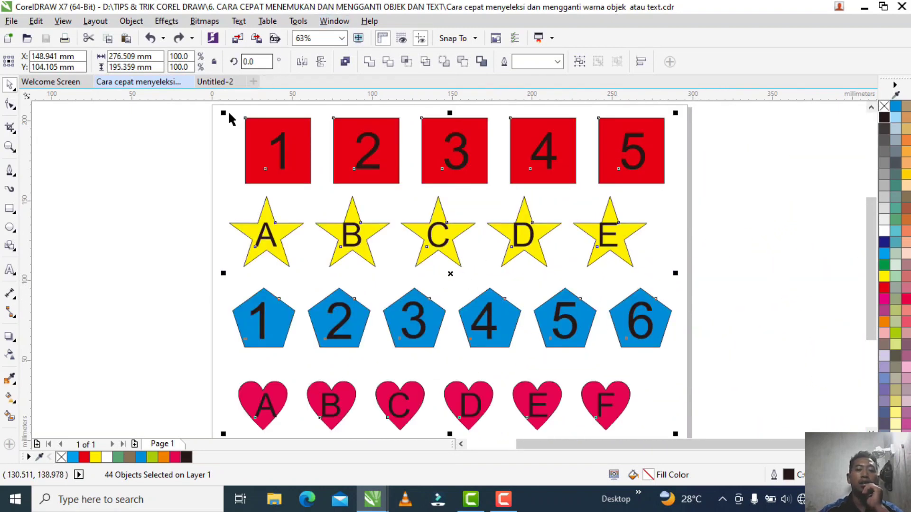
{"action": "left_click", "coordinate": [148, 198]}
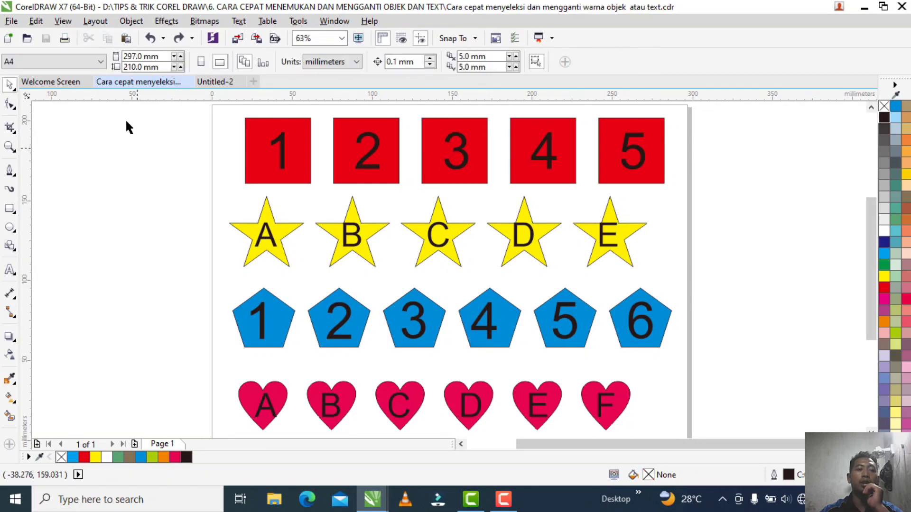
Step: Select all text in the drawing and move it off the shapes to the blank area left of the page, about X -135 mm, Y 107 mm
{"action": "left_click", "coordinate": [36, 21]}
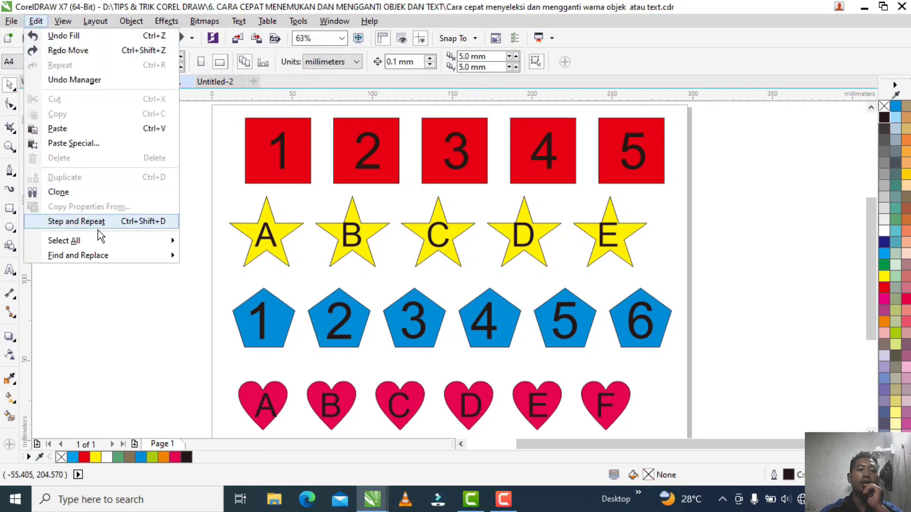
{"action": "mouse_move", "coordinate": [96, 241]}
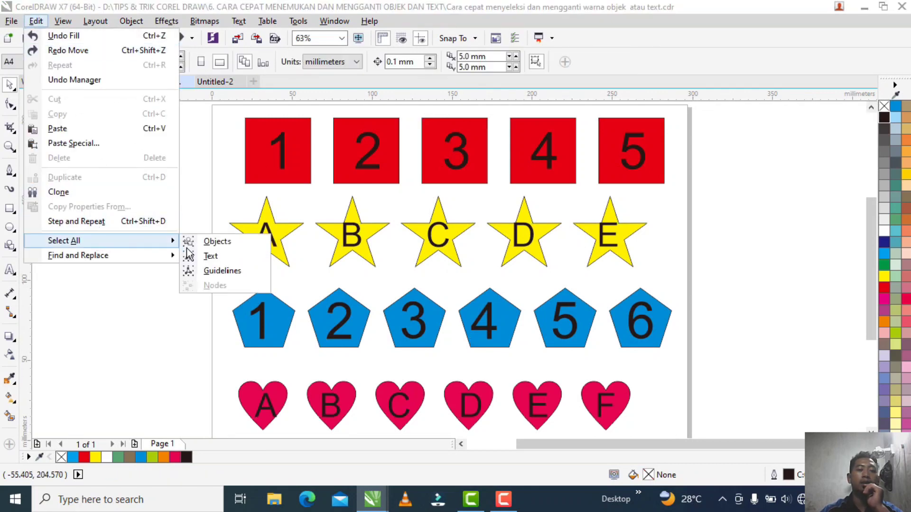
{"action": "left_click", "coordinate": [211, 256]}
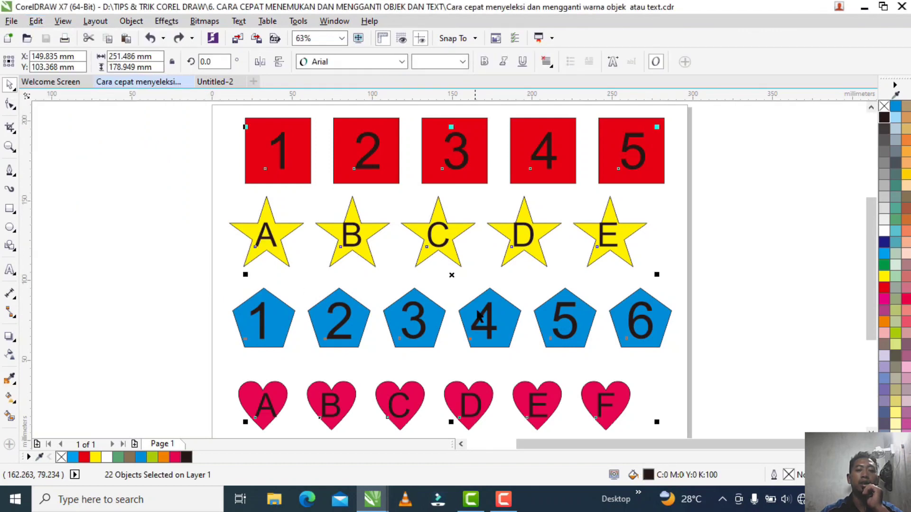
{"action": "left_click_drag", "start_coordinate": [452, 275], "coordinate": [706, 299]}
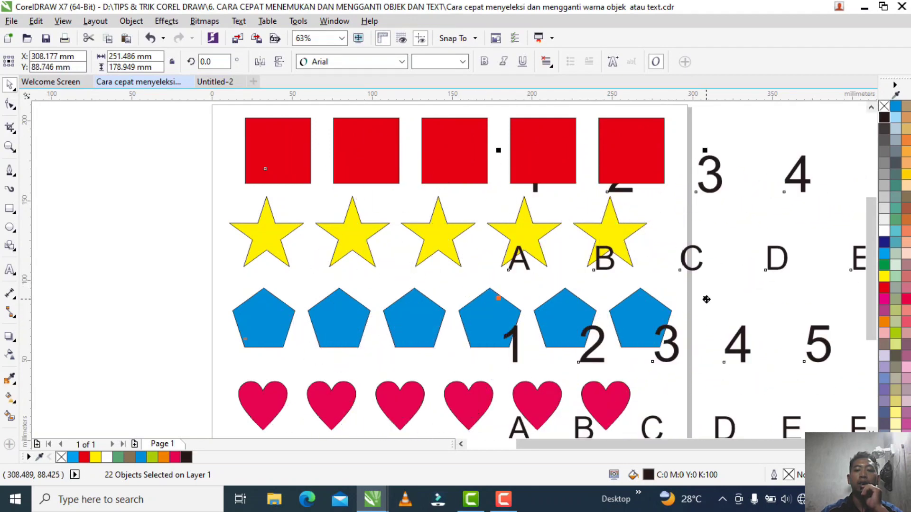
{"action": "scroll", "coordinate": [497, 271], "scroll_direction": "down", "scroll_amount": 2}
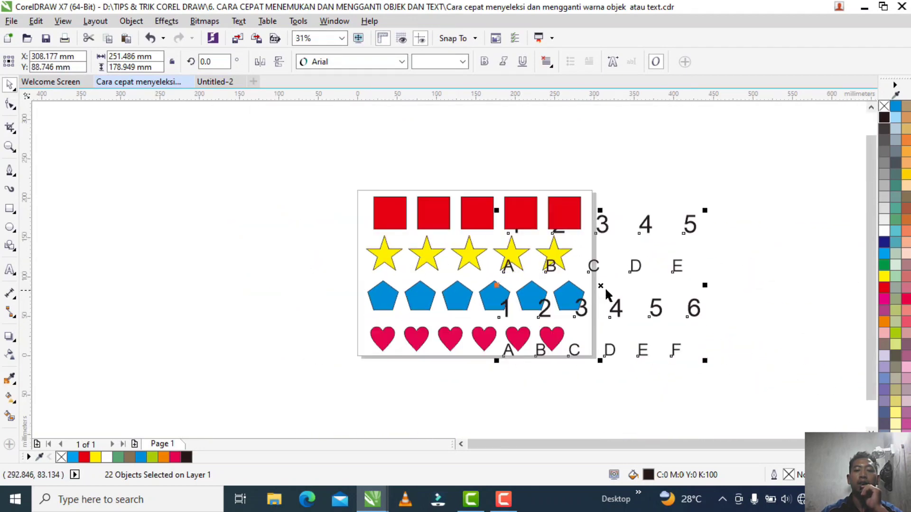
{"action": "left_click_drag", "start_coordinate": [603, 287], "coordinate": [253, 272]}
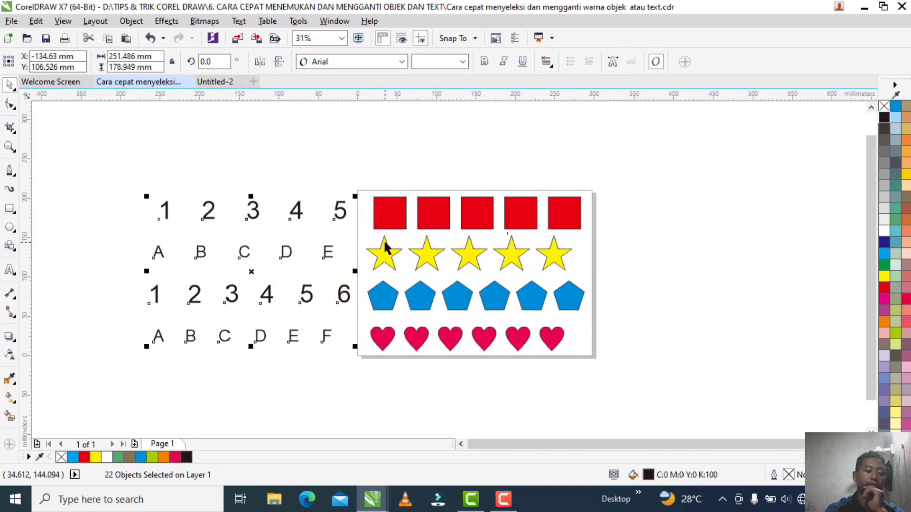
Step: Undo both moves of the text and clear the selection
{"action": "key", "text": "ctrl+z"}
{"action": "key", "text": "ctrl+z"}
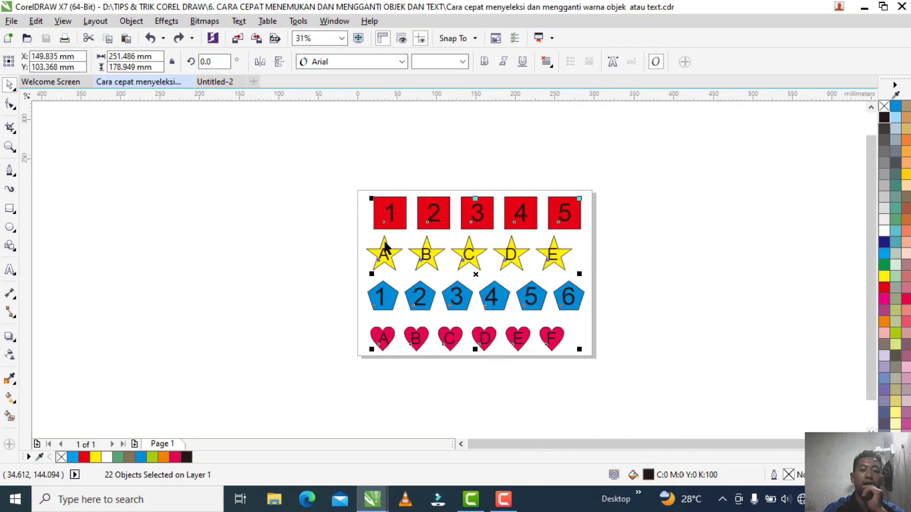
{"action": "scroll", "coordinate": [425, 293], "scroll_direction": "up", "scroll_amount": 1}
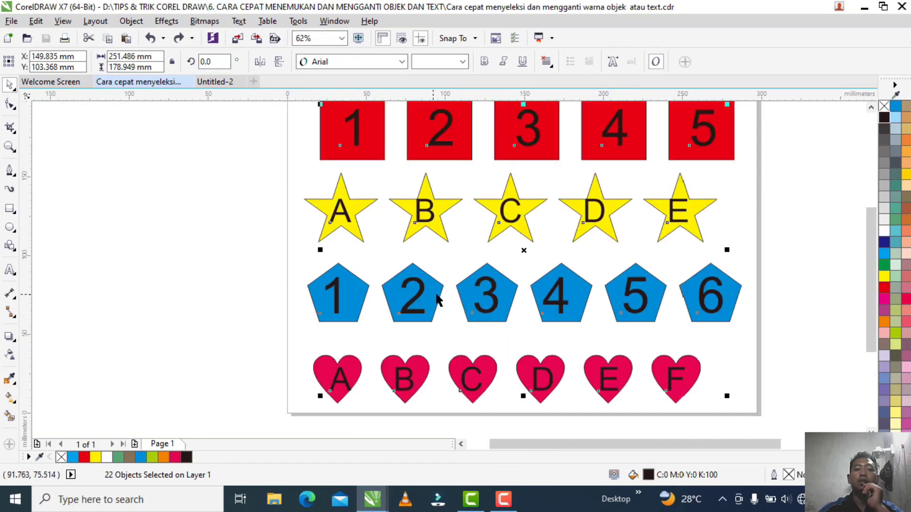
{"action": "scroll", "coordinate": [479, 270], "scroll_direction": "down", "scroll_amount": 1}
{"action": "scroll", "coordinate": [502, 252], "scroll_direction": "up", "scroll_amount": 1}
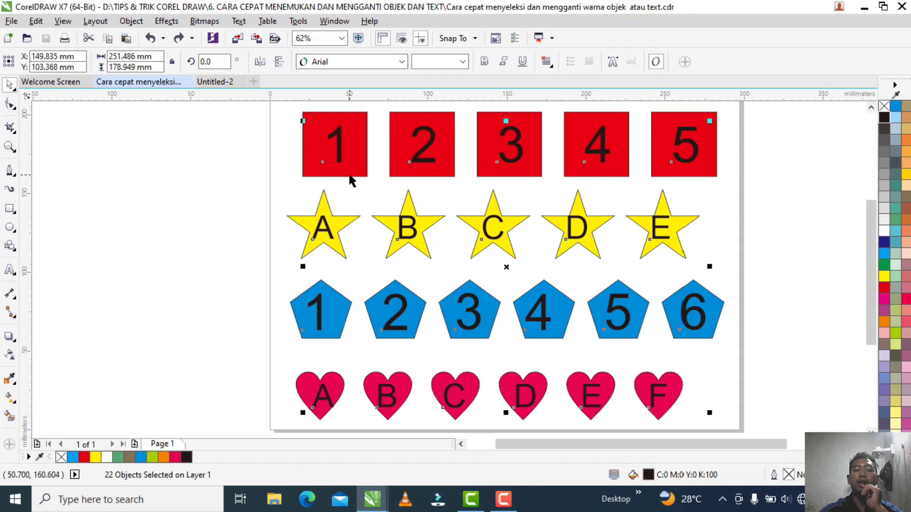
{"action": "left_click", "coordinate": [225, 128]}
{"action": "left_click", "coordinate": [309, 112]}
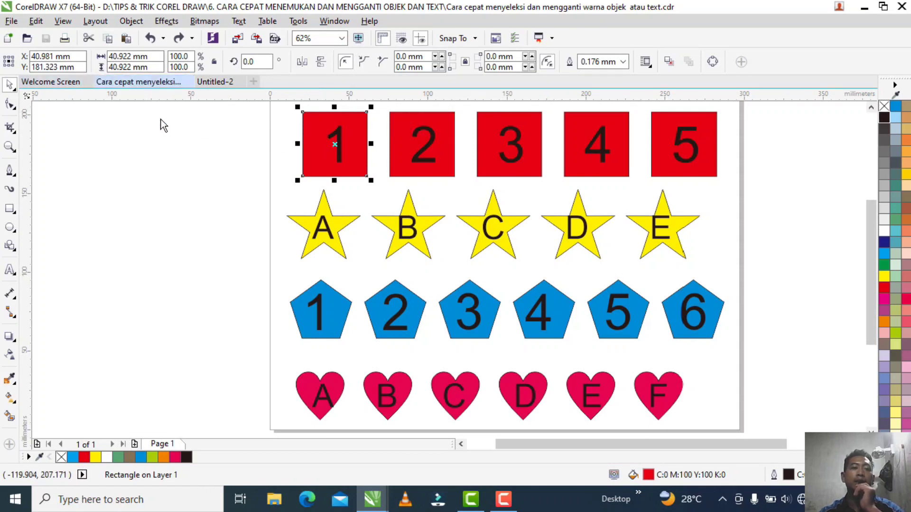
{"action": "left_click", "coordinate": [183, 158]}
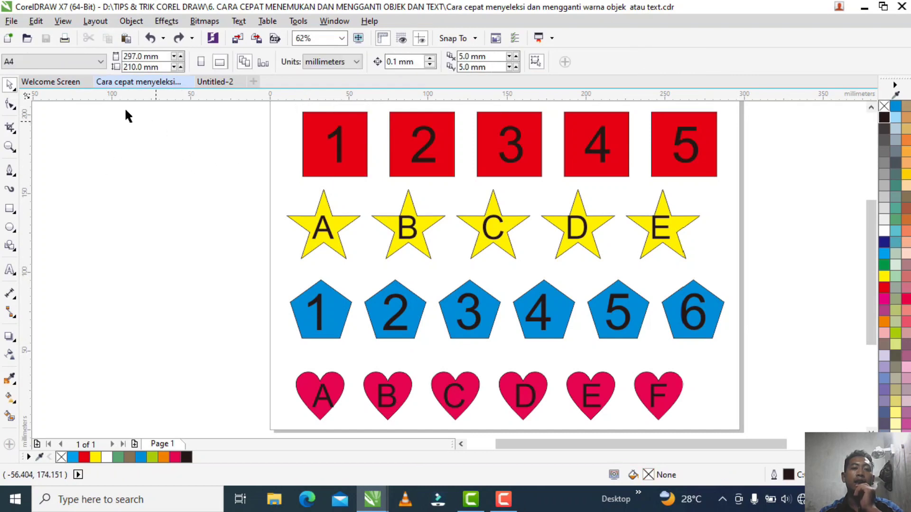
Step: Start a new object search in the Find Wizard
{"action": "left_click", "coordinate": [36, 21]}
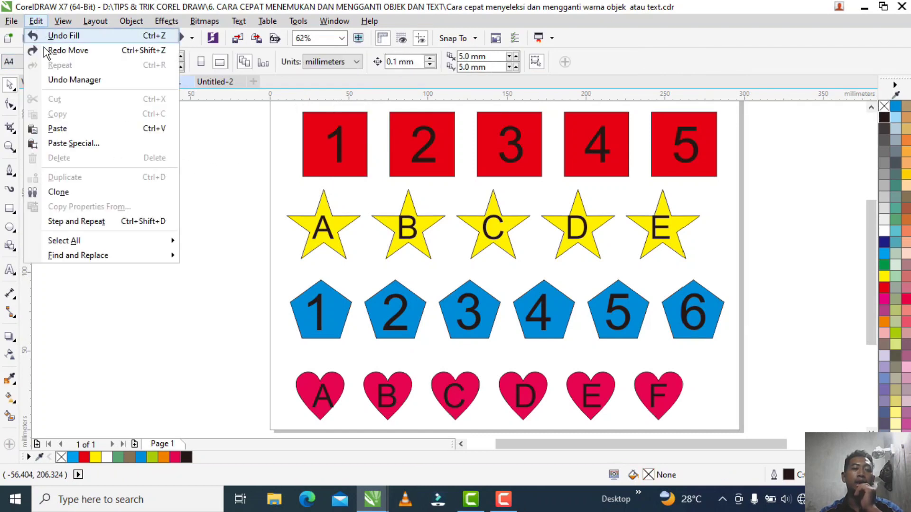
{"action": "mouse_move", "coordinate": [80, 248]}
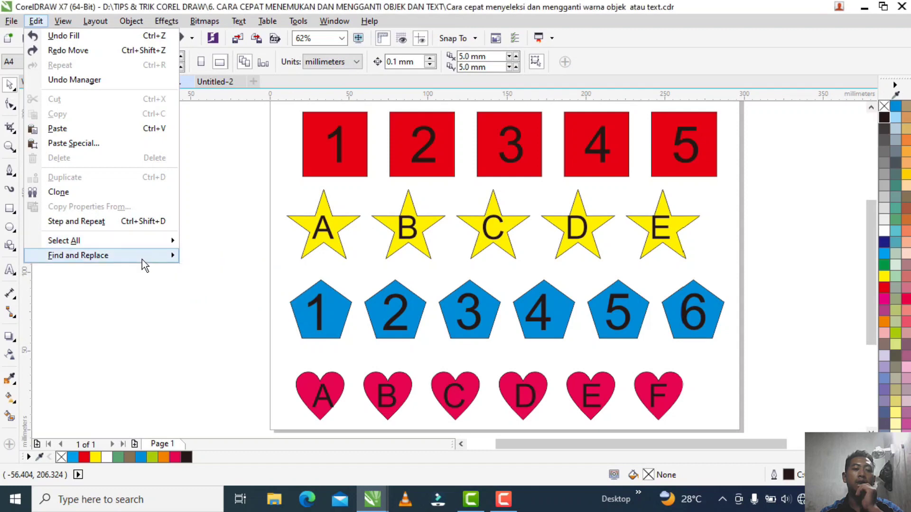
{"action": "mouse_move", "coordinate": [152, 261]}
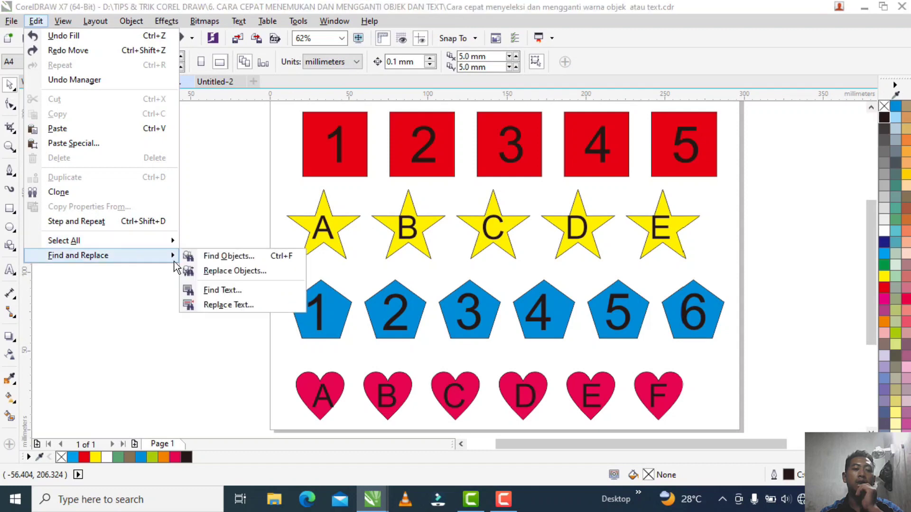
{"action": "left_click", "coordinate": [210, 258]}
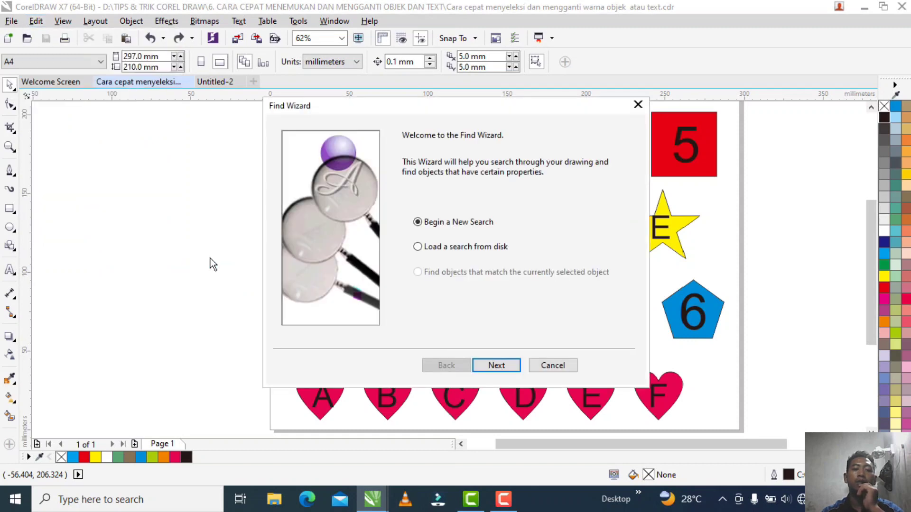
{"action": "left_click", "coordinate": [497, 369]}
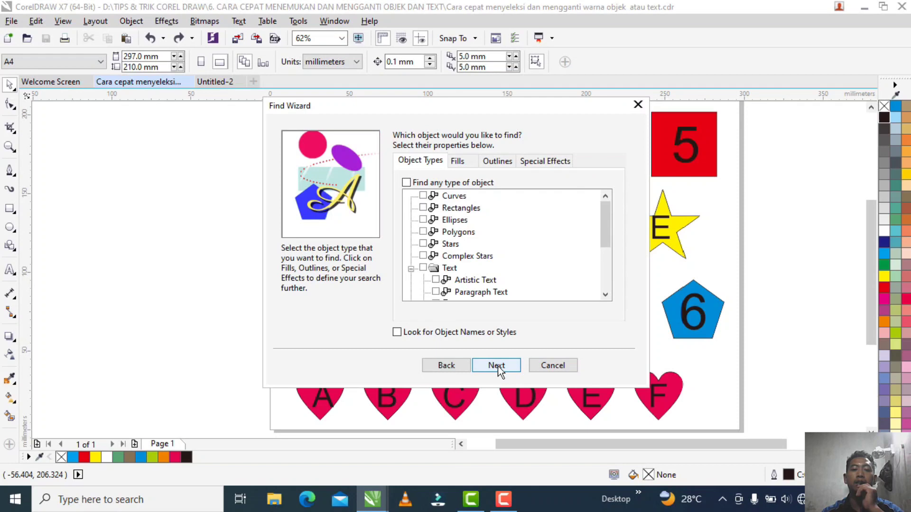
Step: Limit the search to the Rectangles object type, run it and select all matching objects
{"action": "left_click", "coordinate": [451, 210]}
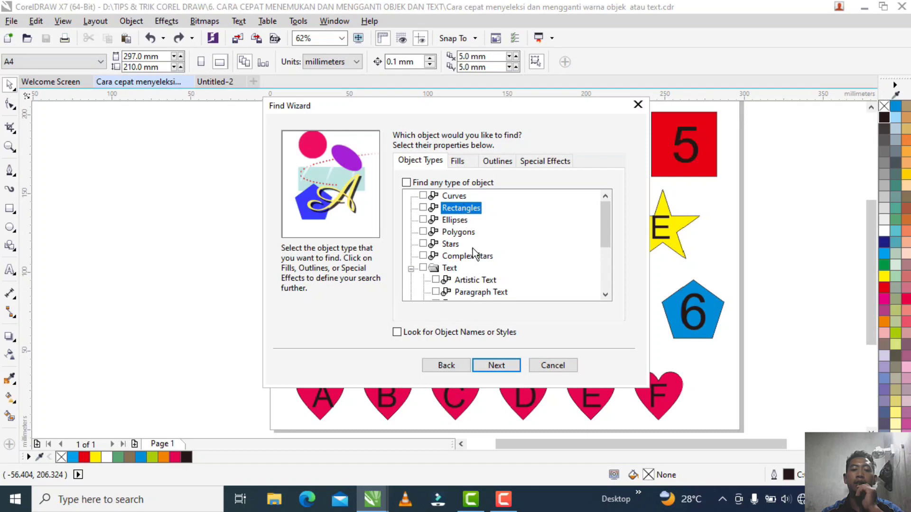
{"action": "left_click", "coordinate": [501, 369]}
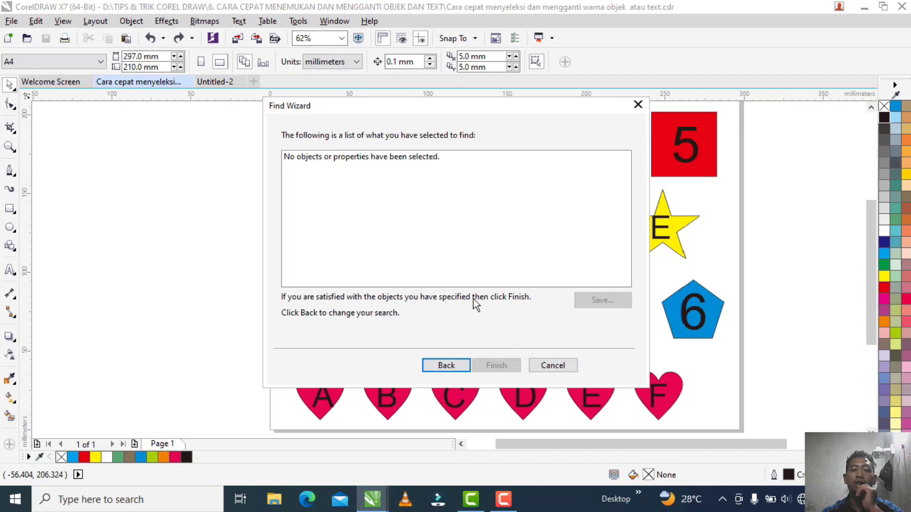
{"action": "left_click_drag", "start_coordinate": [355, 113], "coordinate": [499, 112]}
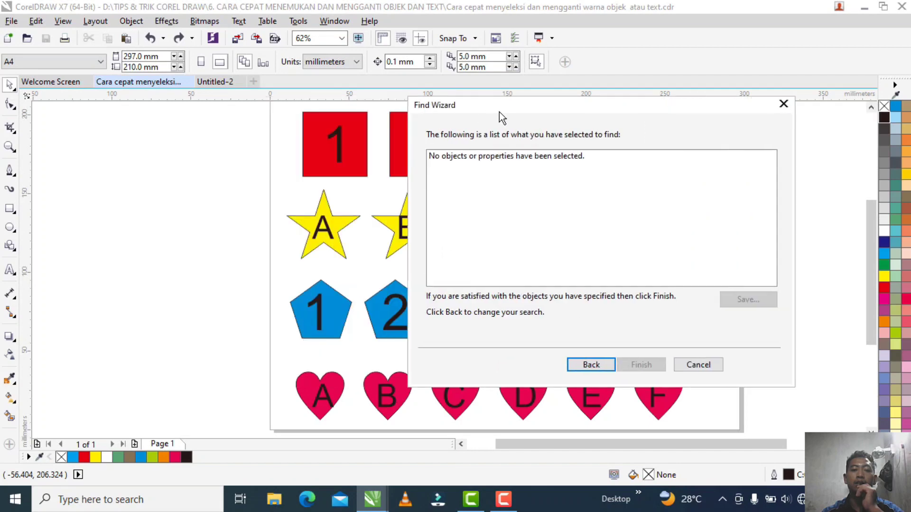
{"action": "left_click", "coordinate": [600, 366]}
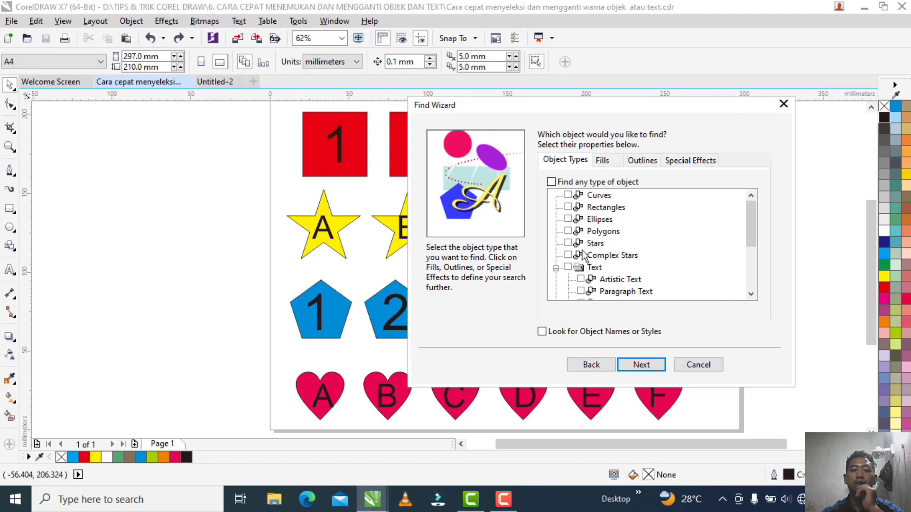
{"action": "left_click", "coordinate": [597, 207]}
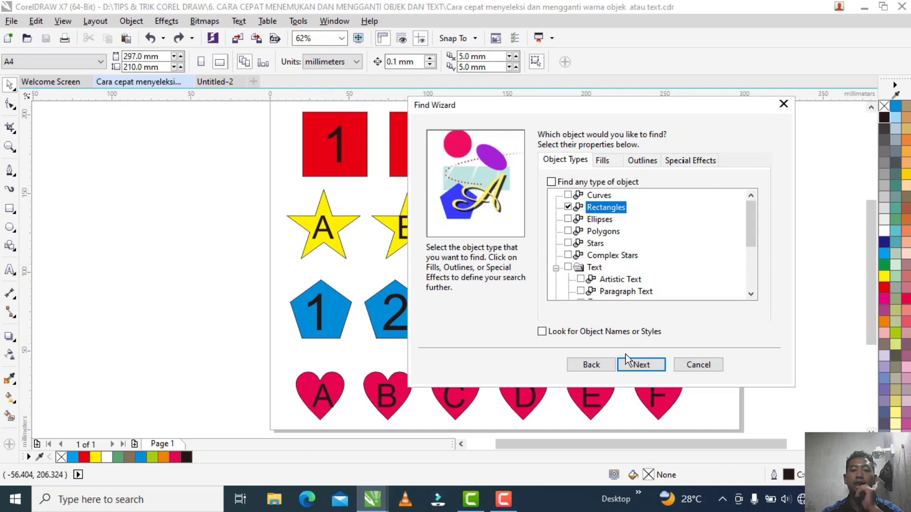
{"action": "left_click", "coordinate": [641, 366]}
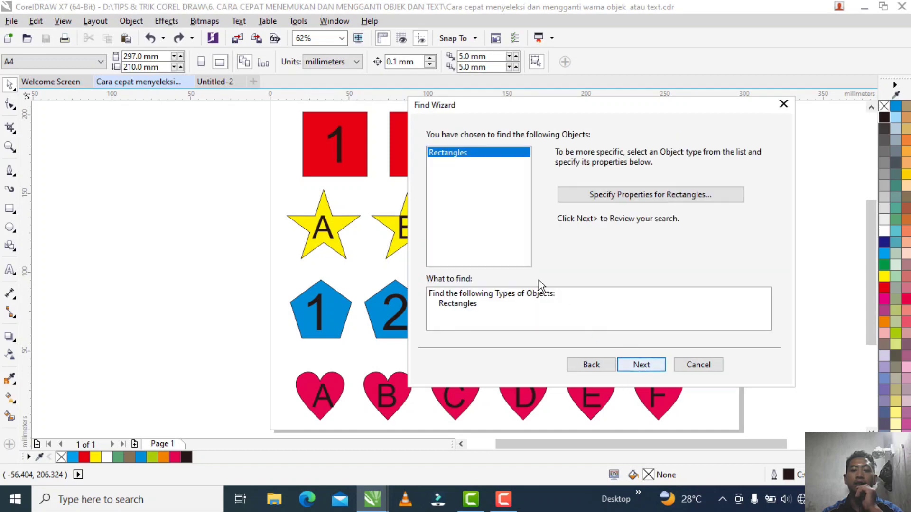
{"action": "left_click", "coordinate": [631, 365]}
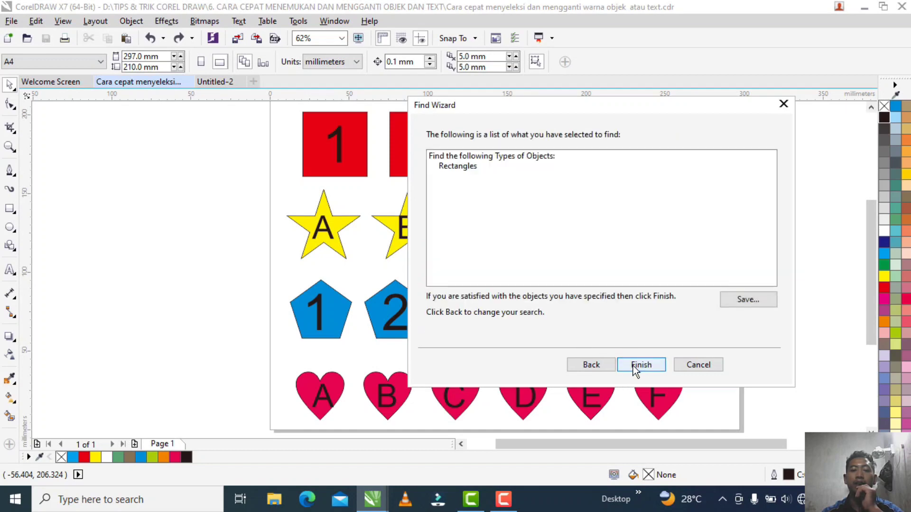
{"action": "left_click", "coordinate": [642, 365]}
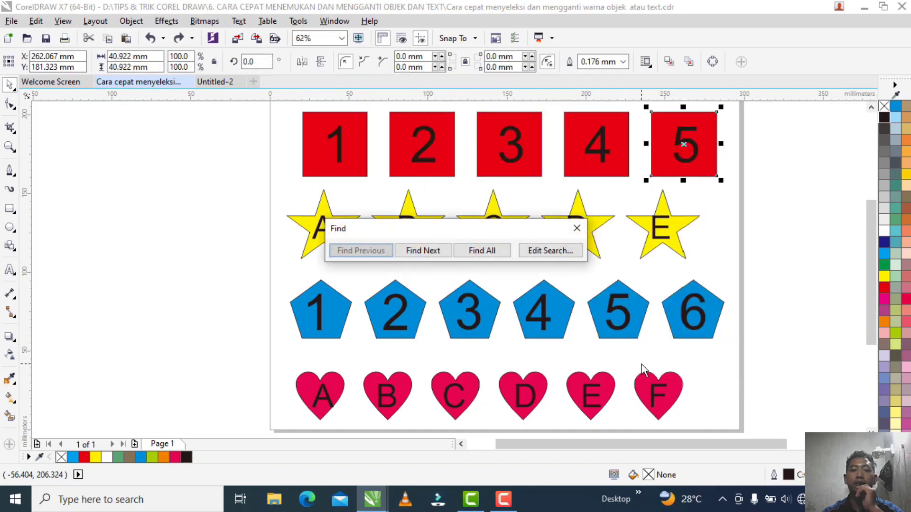
{"action": "left_click", "coordinate": [478, 260]}
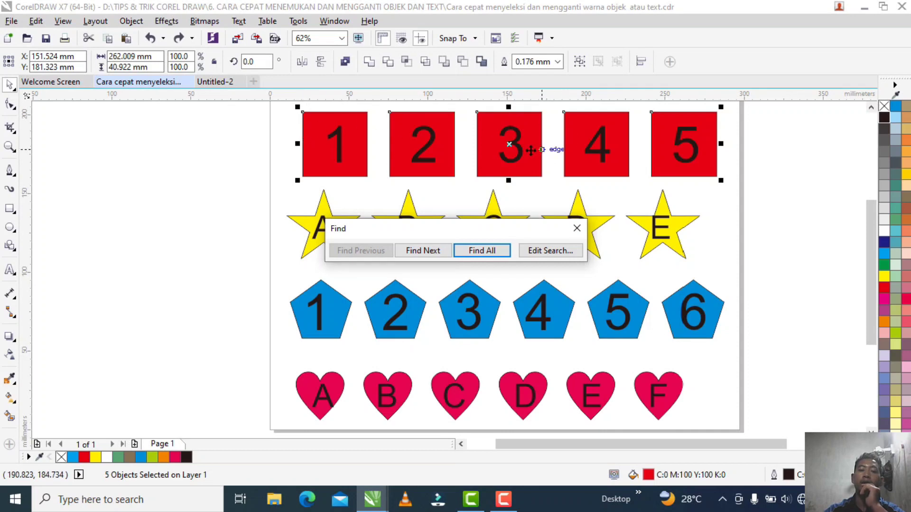
Step: Move the selected red squares to about X 152.7 mm, Y 181.1 mm and find the next single rectangle
{"action": "mouse_move", "coordinate": [508, 156]}
{"action": "left_mouse_down"}
{"action": "mouse_move", "coordinate": [343, 186]}
{"action": "mouse_move", "coordinate": [233, 359]}
{"action": "mouse_move", "coordinate": [346, 254]}
{"action": "mouse_move", "coordinate": [499, 166]}
{"action": "mouse_move", "coordinate": [508, 143]}
{"action": "left_mouse_up"}
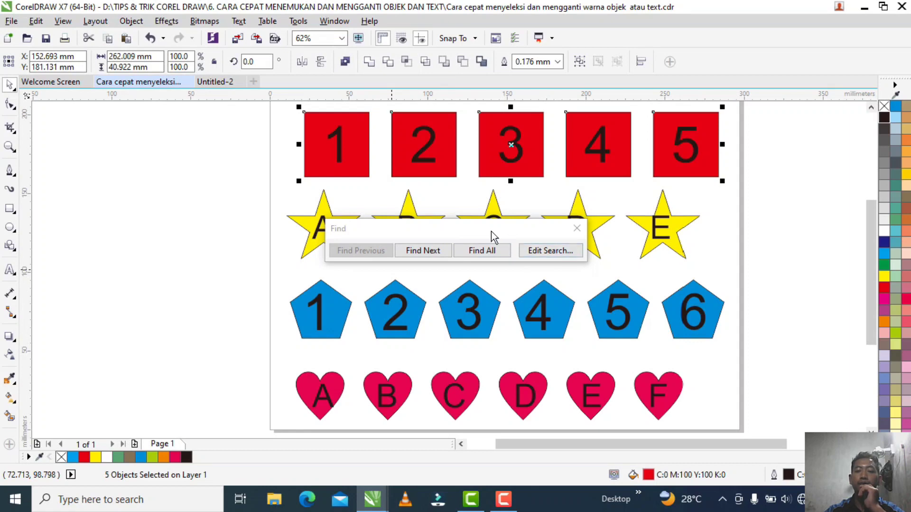
{"action": "left_click_drag", "start_coordinate": [491, 237], "coordinate": [207, 174]}
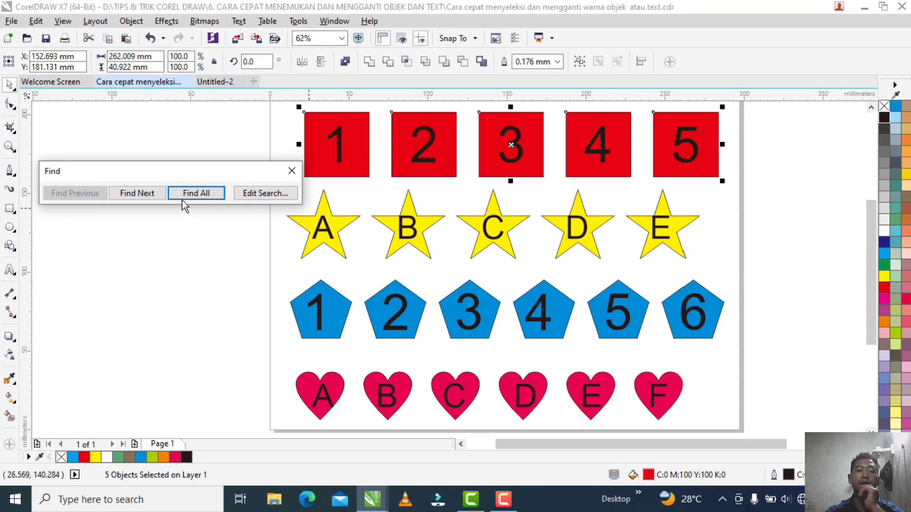
{"action": "left_click", "coordinate": [138, 193]}
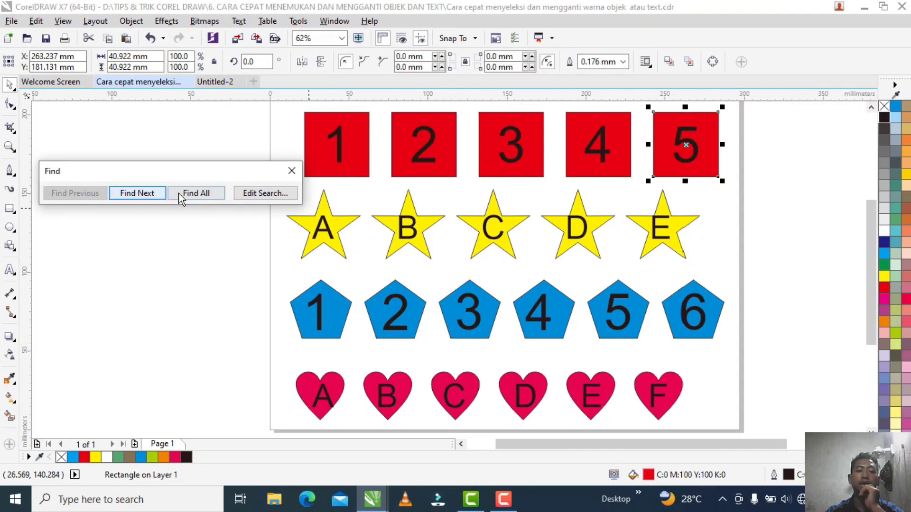
{"action": "left_click", "coordinate": [267, 194]}
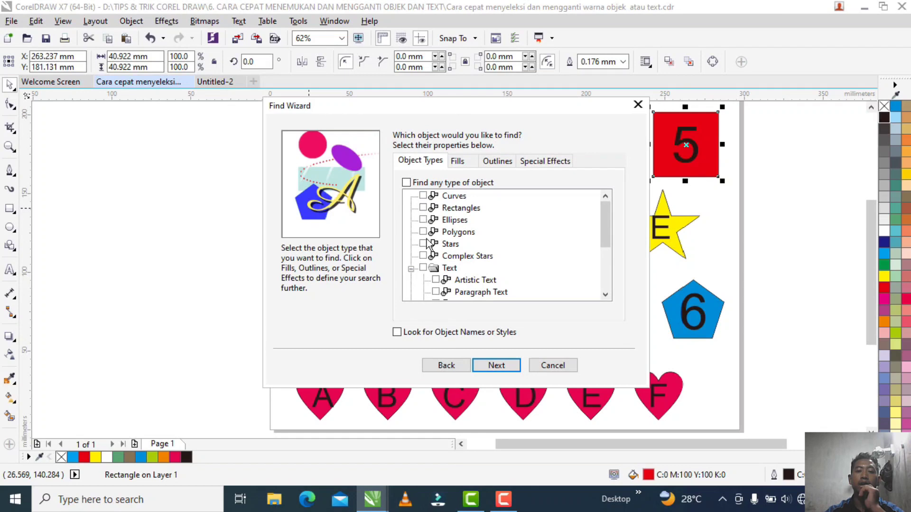
{"action": "left_click", "coordinate": [554, 366]}
{"action": "left_click", "coordinate": [205, 234]}
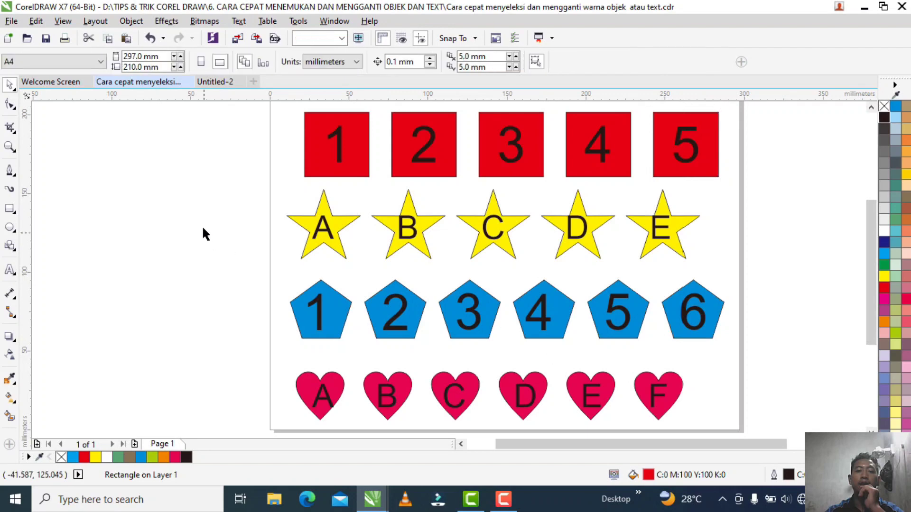
Step: Run a new object search for the Stars type, select all matches and close the search
{"action": "left_click", "coordinate": [35, 21]}
{"action": "mouse_move", "coordinate": [87, 256]}
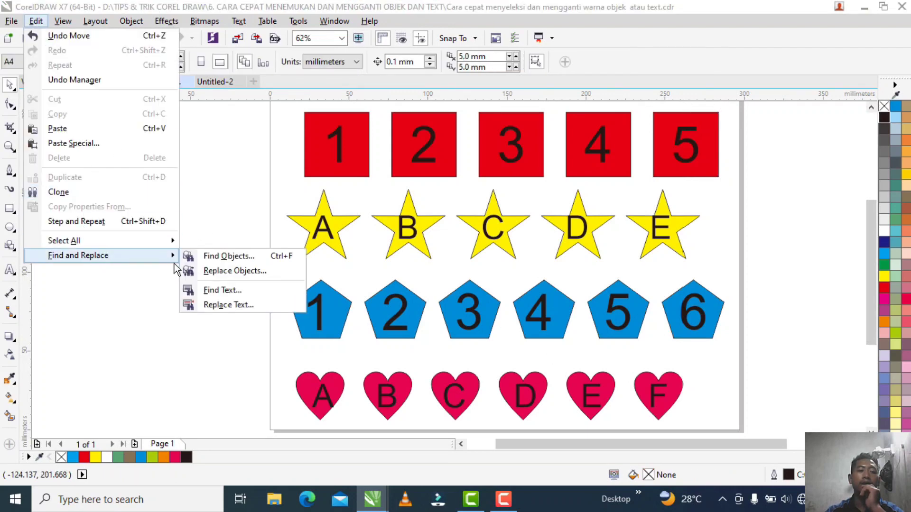
{"action": "left_click", "coordinate": [234, 258]}
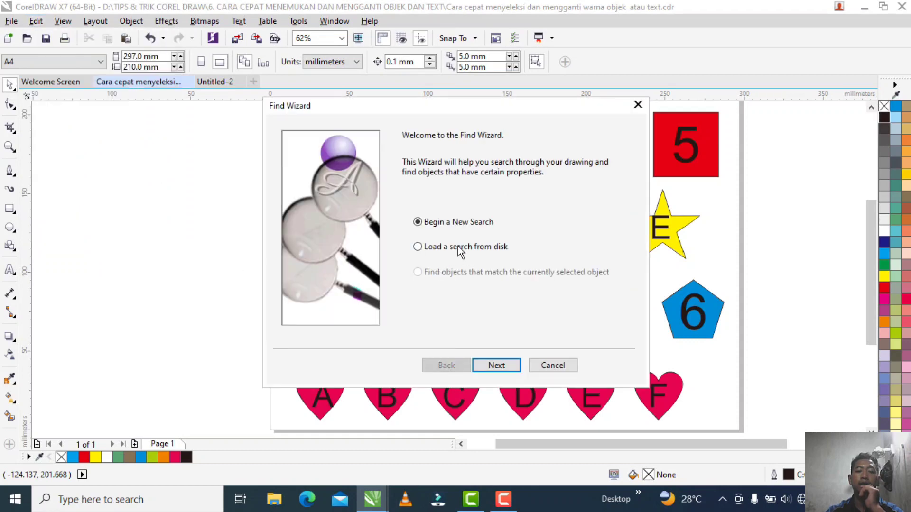
{"action": "left_click", "coordinate": [494, 365]}
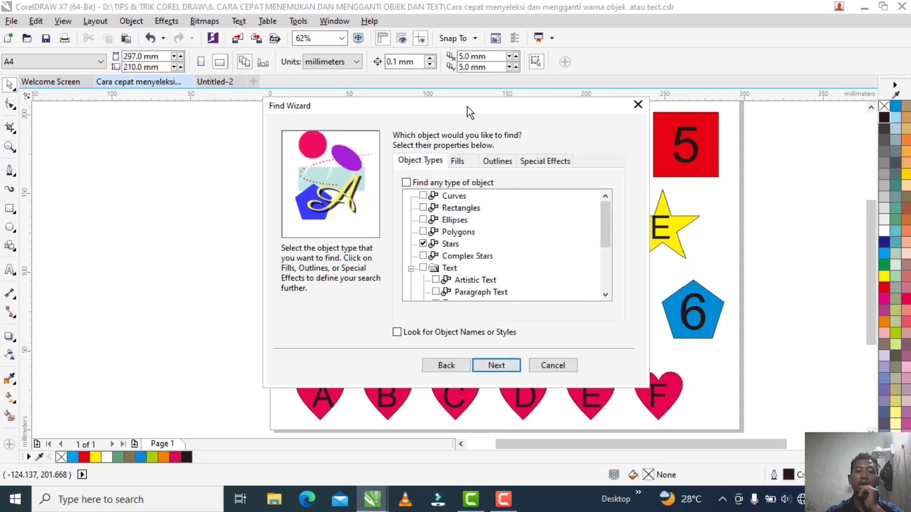
{"action": "left_click_drag", "start_coordinate": [468, 106], "coordinate": [235, 98]}
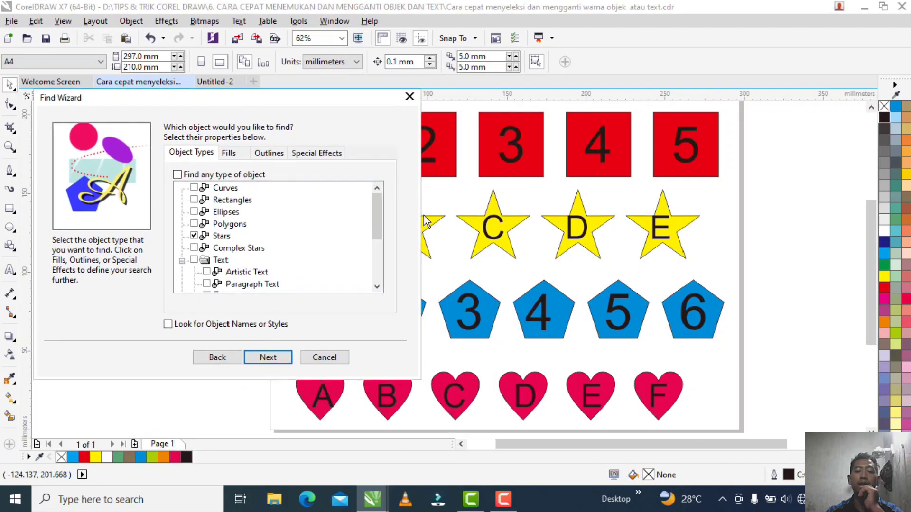
{"action": "left_click", "coordinate": [269, 358]}
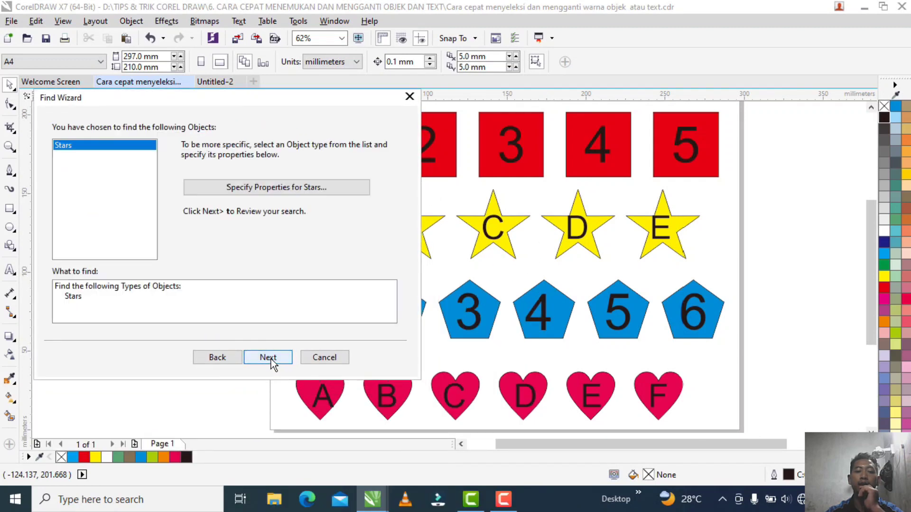
{"action": "left_click", "coordinate": [275, 360]}
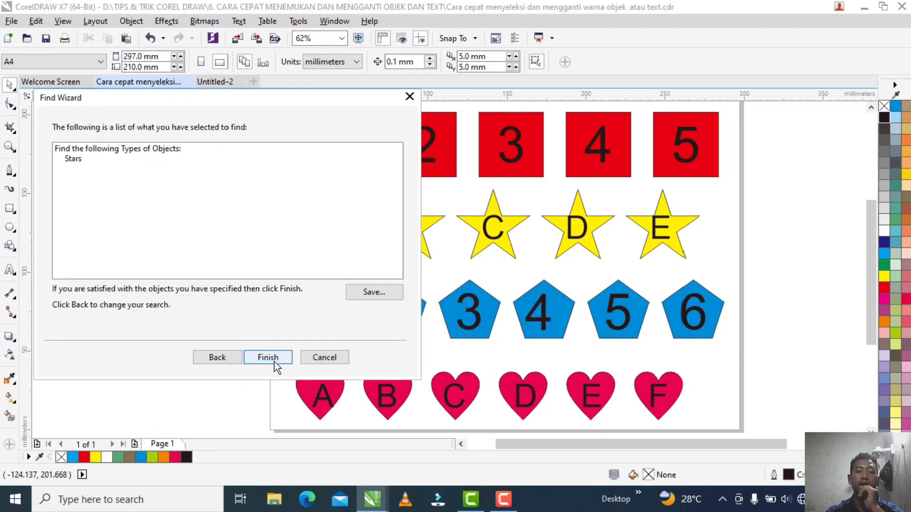
{"action": "left_click", "coordinate": [269, 357]}
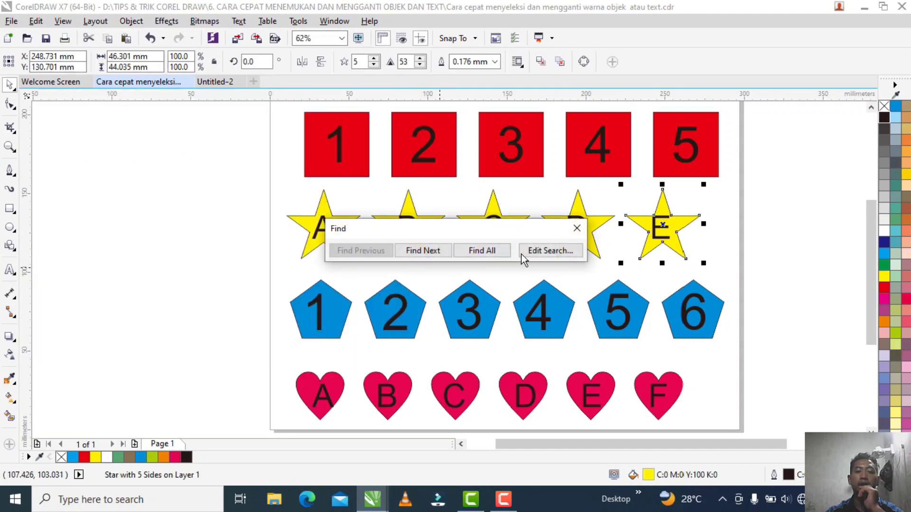
{"action": "left_click", "coordinate": [469, 251]}
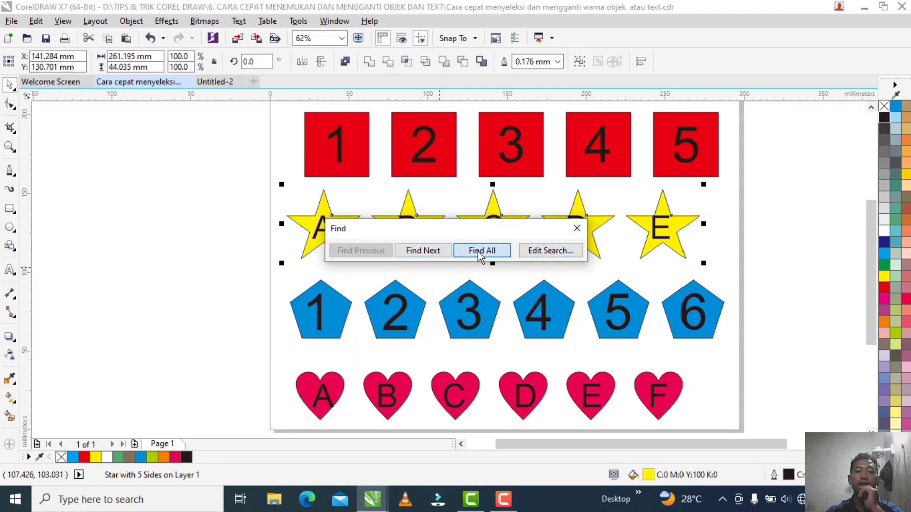
{"action": "left_click", "coordinate": [578, 228]}
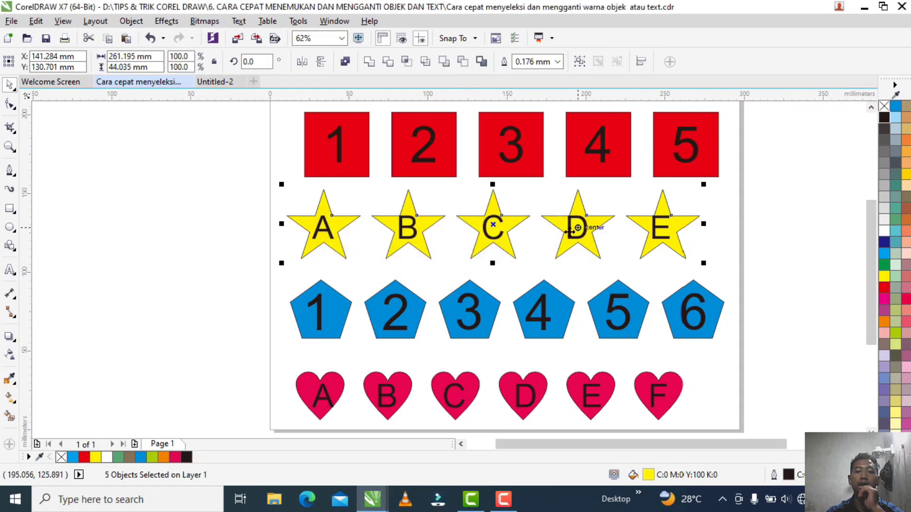
Step: Move the selected stars to about X 141.8 mm, try green, magenta and red fills, and set them back to yellow
{"action": "left_click_drag", "start_coordinate": [483, 250], "coordinate": [496, 225]}
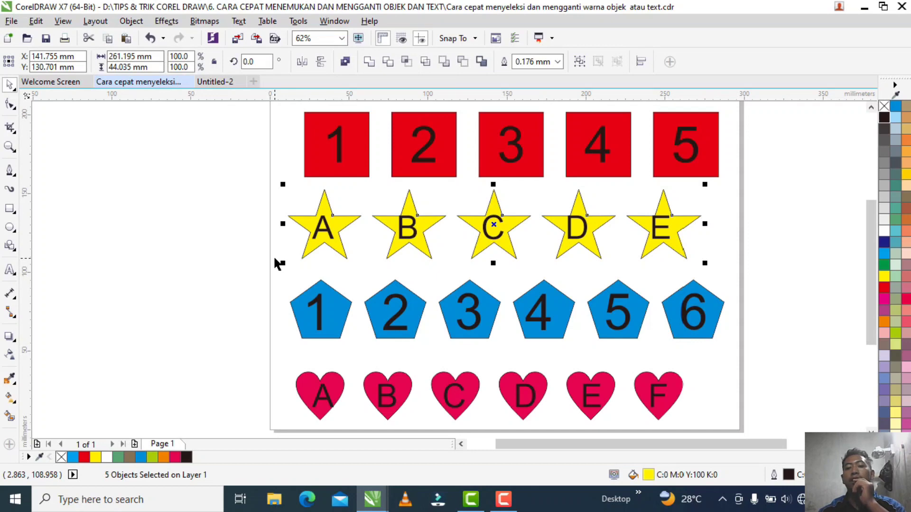
{"action": "left_click", "coordinate": [884, 265]}
{"action": "left_click", "coordinate": [884, 276]}
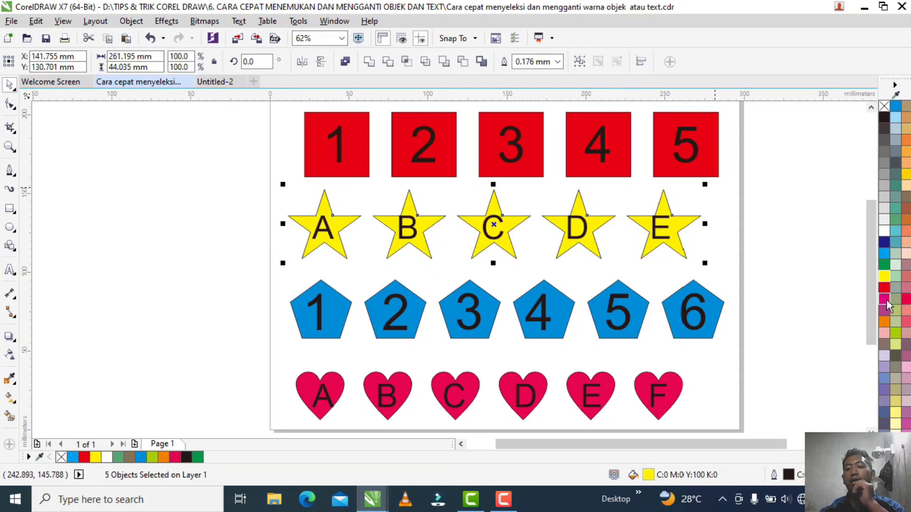
{"action": "left_click", "coordinate": [884, 299]}
{"action": "left_click", "coordinate": [885, 288]}
{"action": "left_click", "coordinate": [885, 277]}
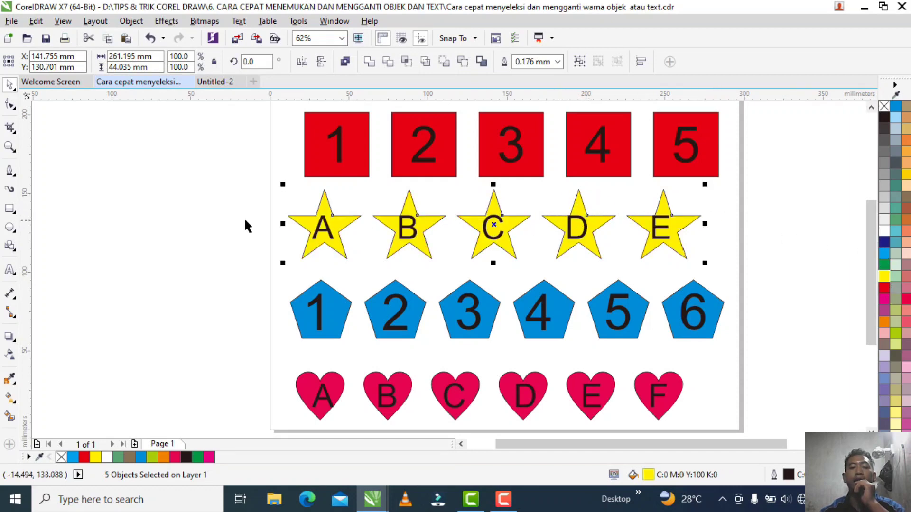
{"action": "left_click", "coordinate": [183, 215]}
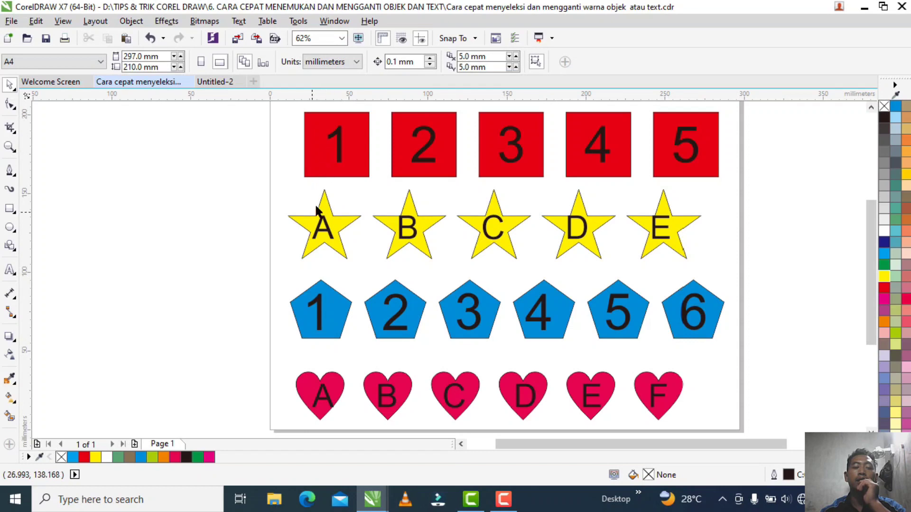
Step: Select all text on the page, try a white fill, fill it with dark blue and deselect it
{"action": "left_click", "coordinate": [325, 222]}
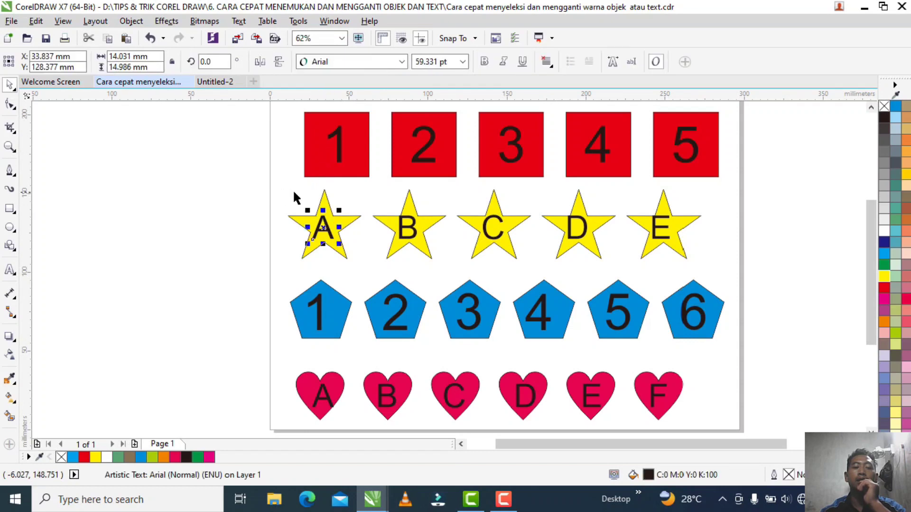
{"action": "left_click", "coordinate": [38, 21]}
{"action": "mouse_move", "coordinate": [79, 253]}
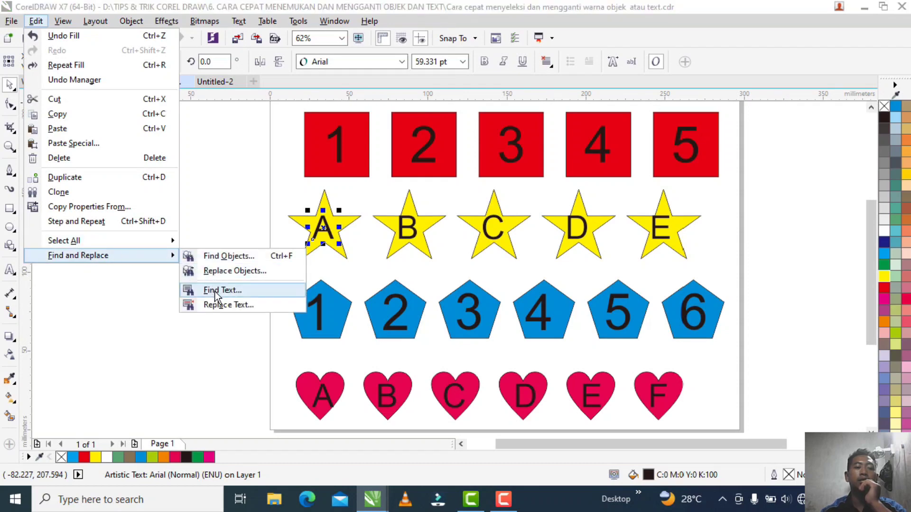
{"action": "mouse_move", "coordinate": [132, 238]}
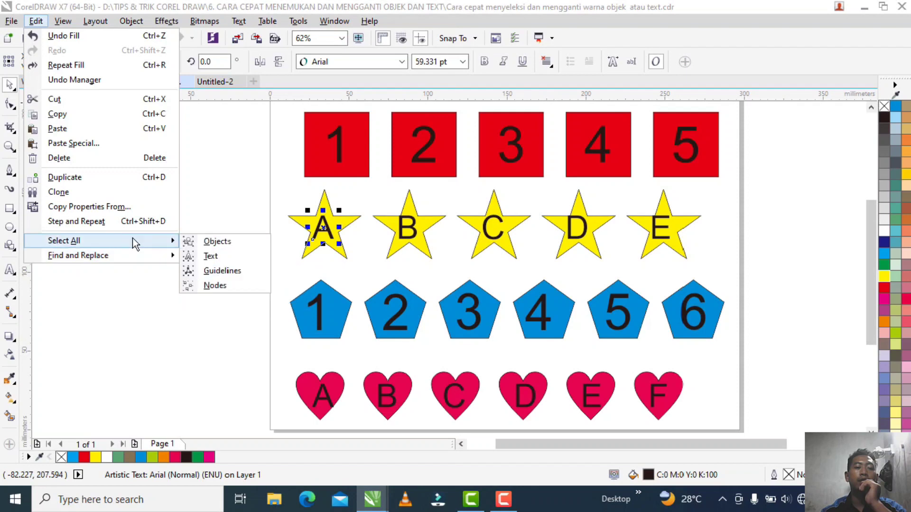
{"action": "left_click", "coordinate": [204, 242]}
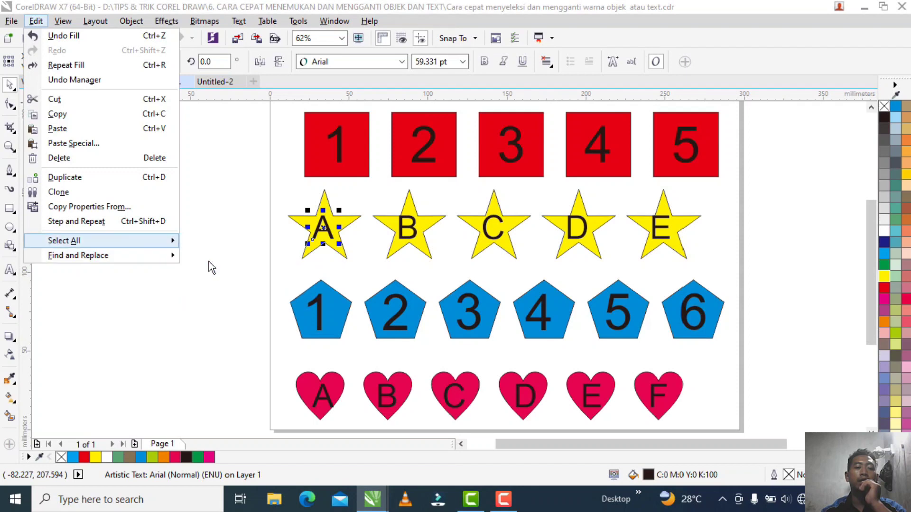
{"action": "left_click", "coordinate": [885, 231]}
{"action": "right_click", "coordinate": [884, 242]}
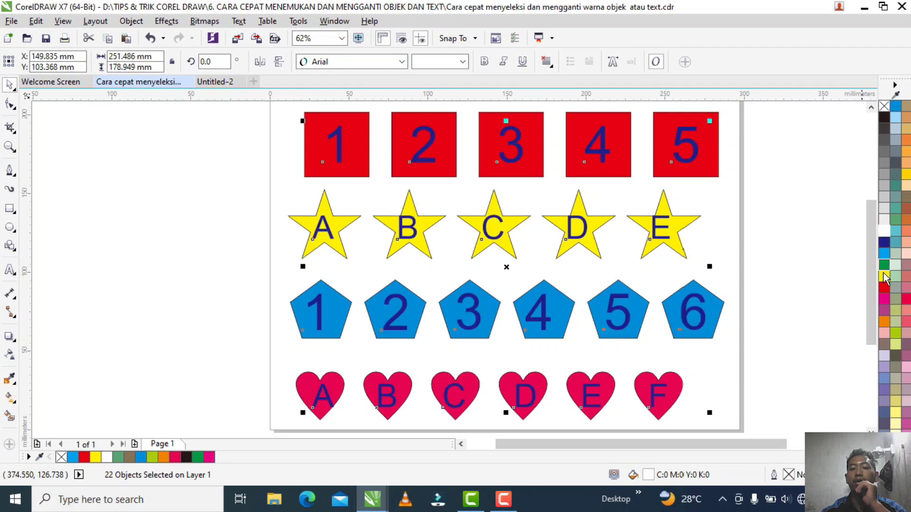
{"action": "left_click", "coordinate": [164, 177]}
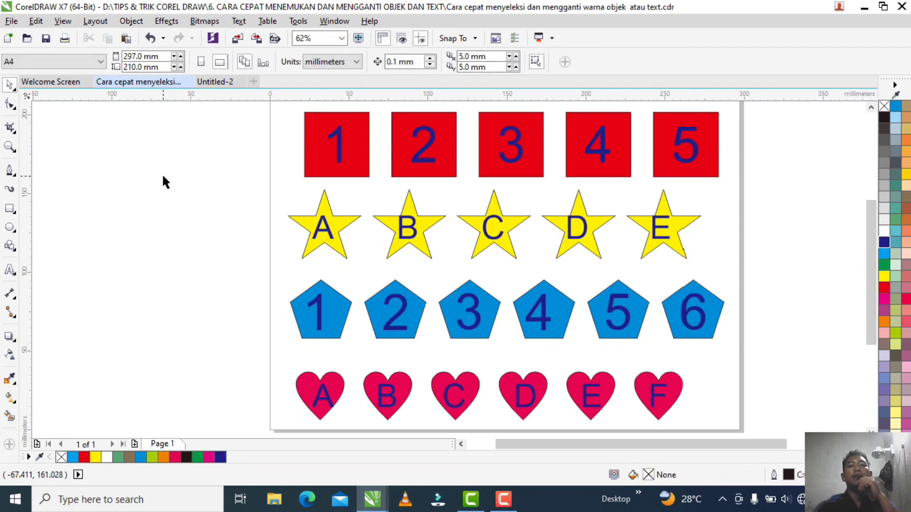
Step: Examine the fill and outline criteria available in a new object search, and cancel the search
{"action": "left_click", "coordinate": [313, 139]}
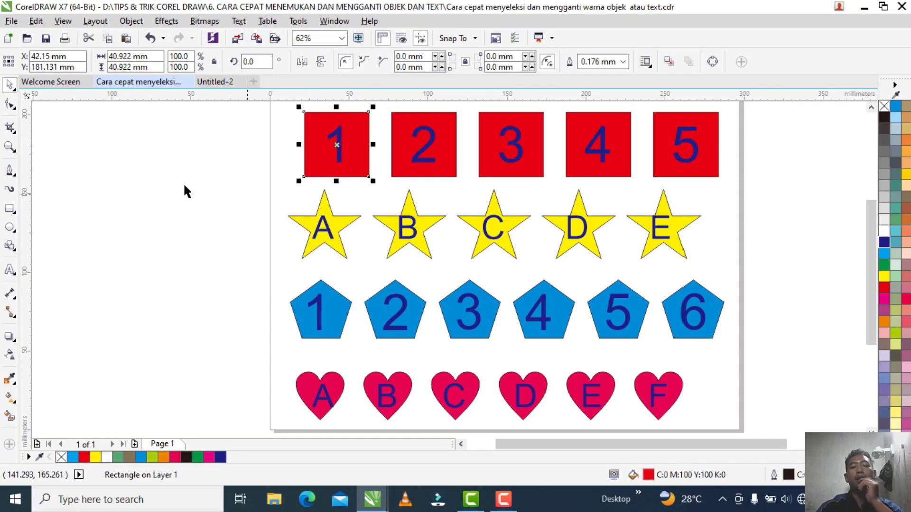
{"action": "left_click", "coordinate": [37, 21]}
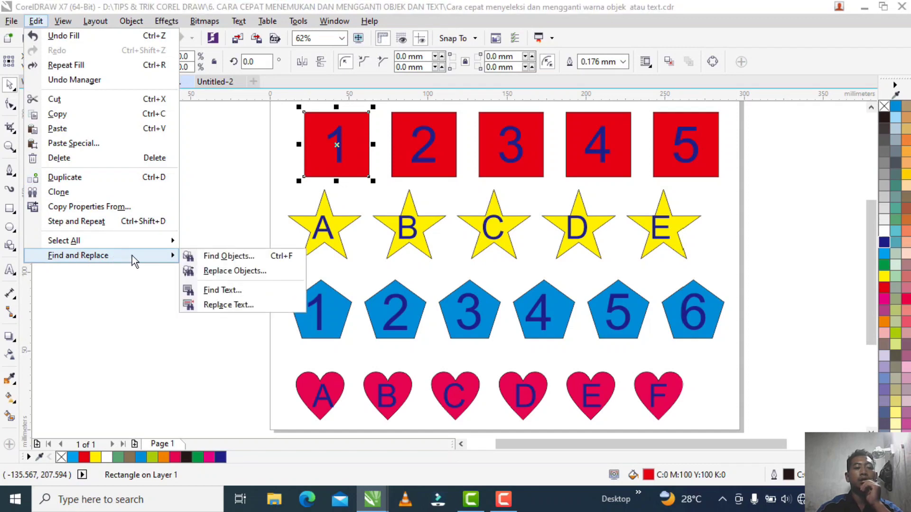
{"action": "left_click", "coordinate": [218, 258]}
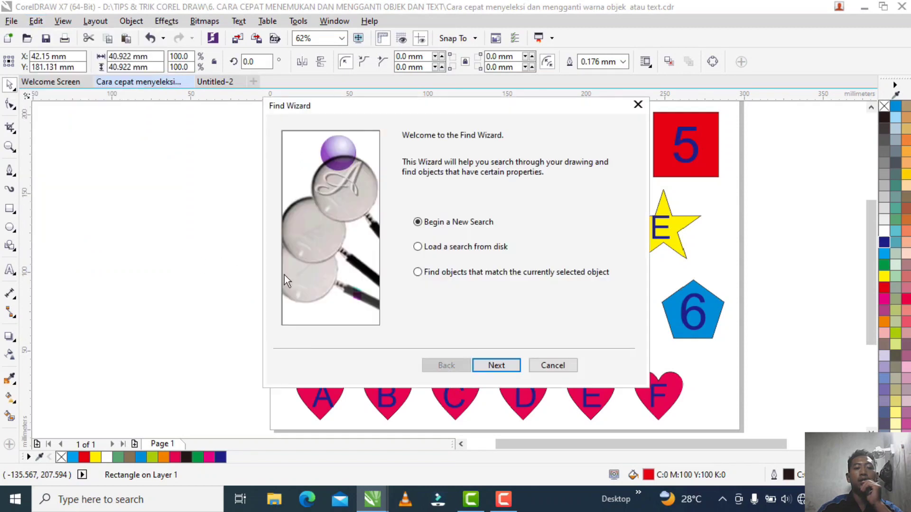
{"action": "left_click", "coordinate": [491, 365]}
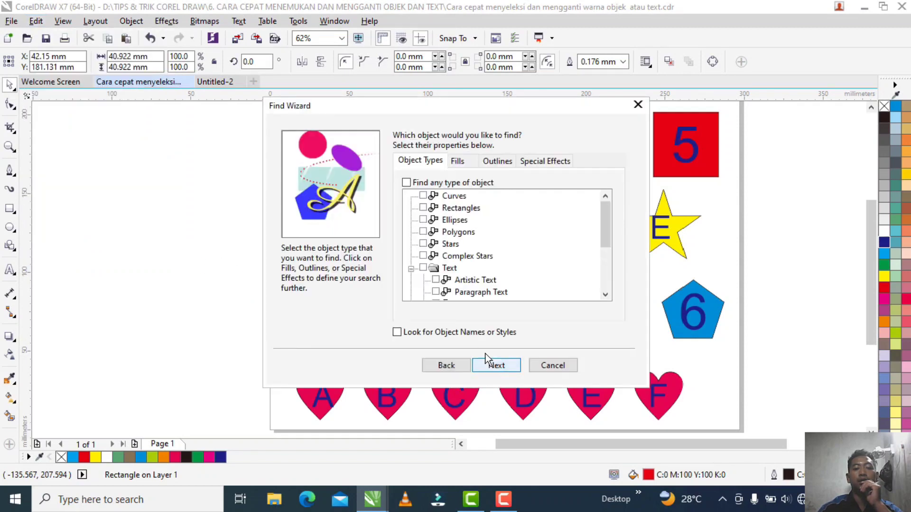
{"action": "left_click", "coordinate": [457, 161]}
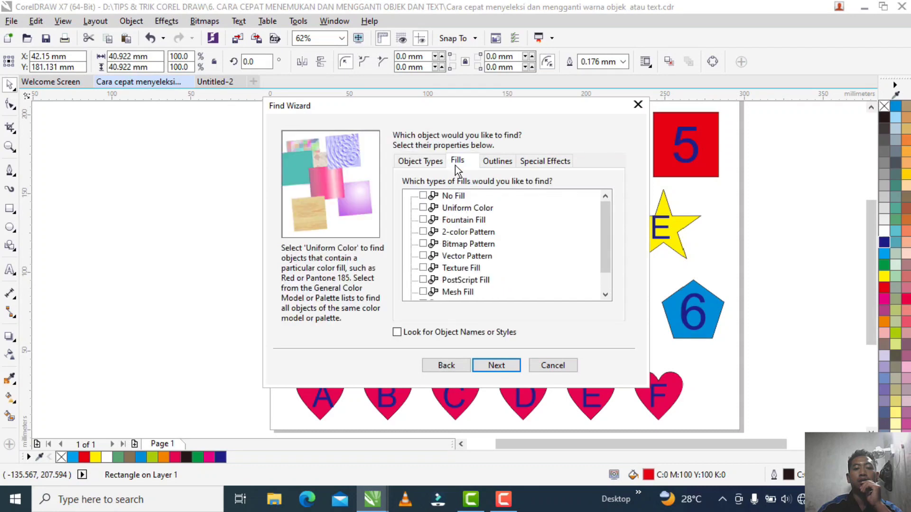
{"action": "left_click", "coordinate": [489, 161]}
{"action": "left_click", "coordinate": [461, 165]}
{"action": "left_click", "coordinate": [533, 365]}
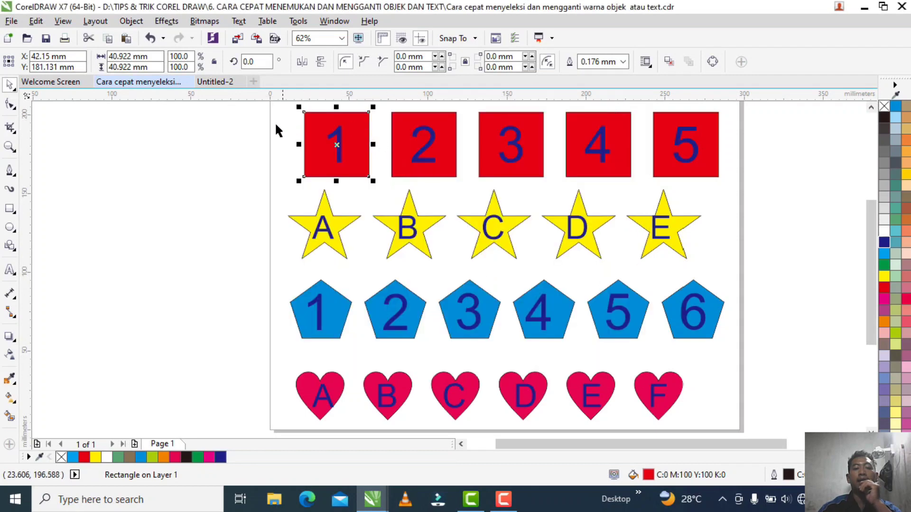
Step: Set up an object colour replacement that finds red fills and replaces them with yellow
{"action": "left_click", "coordinate": [294, 132]}
{"action": "left_click", "coordinate": [309, 129]}
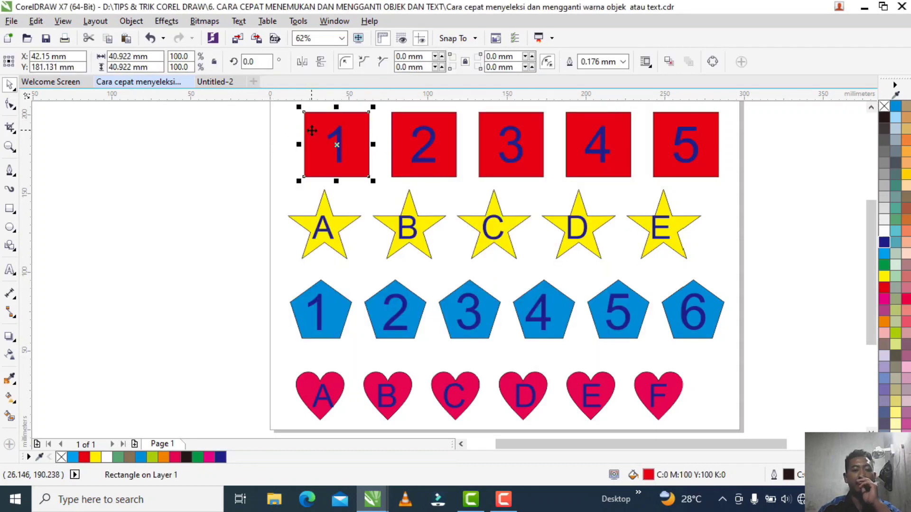
{"action": "left_click", "coordinate": [36, 22]}
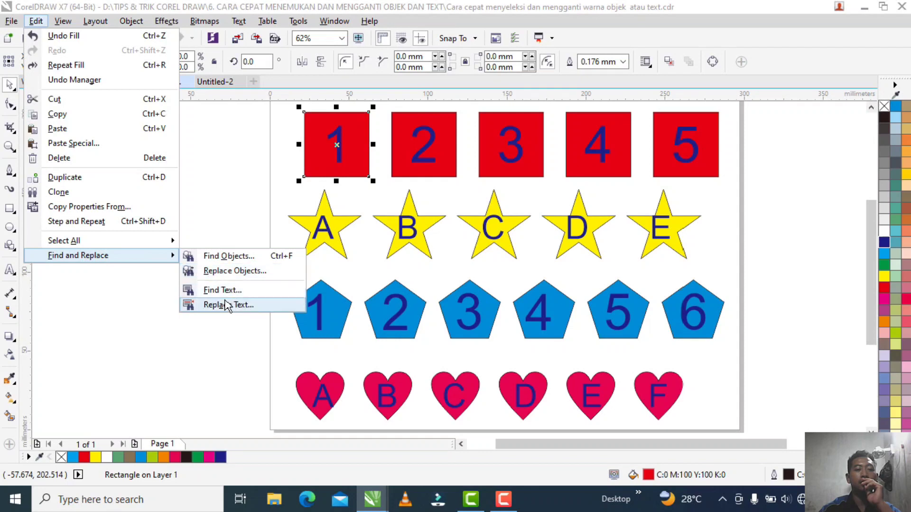
{"action": "left_click", "coordinate": [217, 271]}
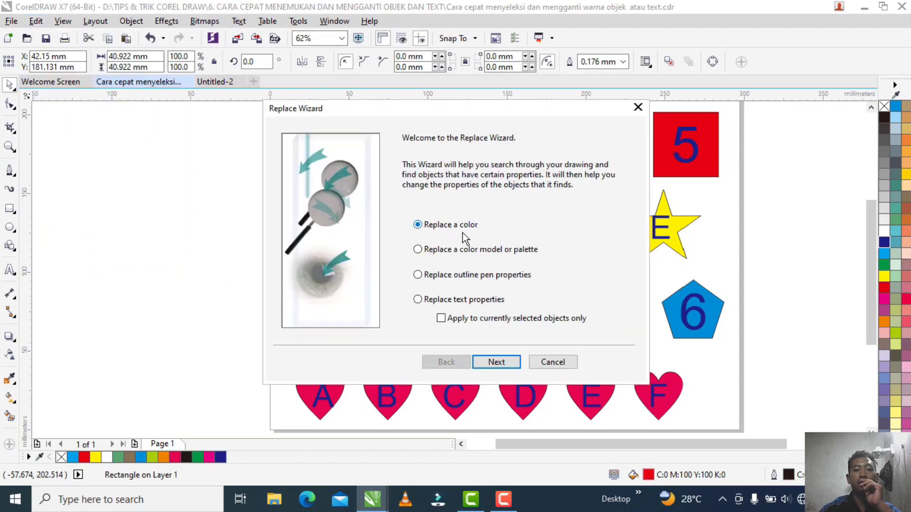
{"action": "left_click", "coordinate": [492, 363]}
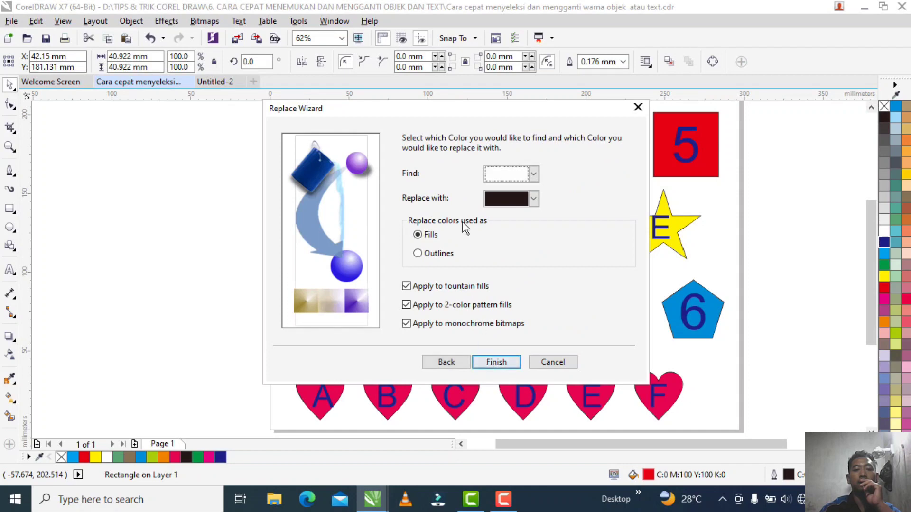
{"action": "left_click_drag", "start_coordinate": [437, 109], "coordinate": [535, 215]}
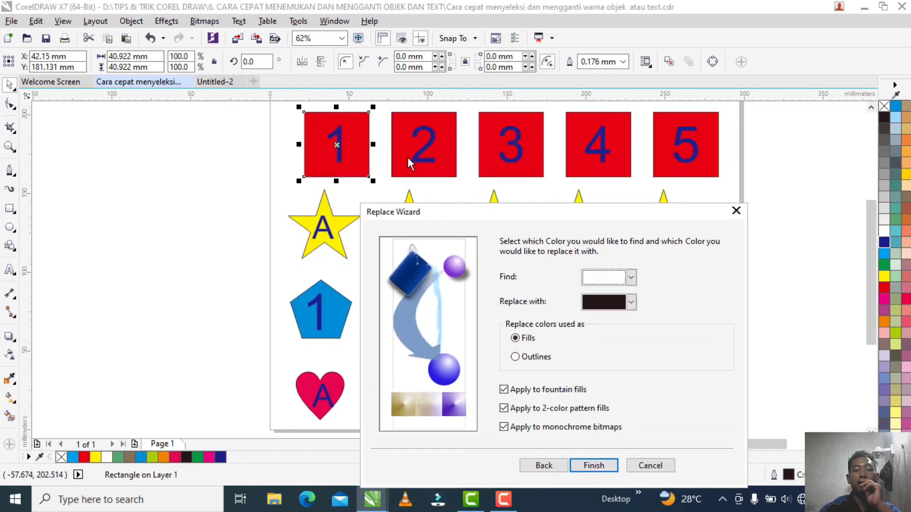
{"action": "left_click", "coordinate": [631, 278]}
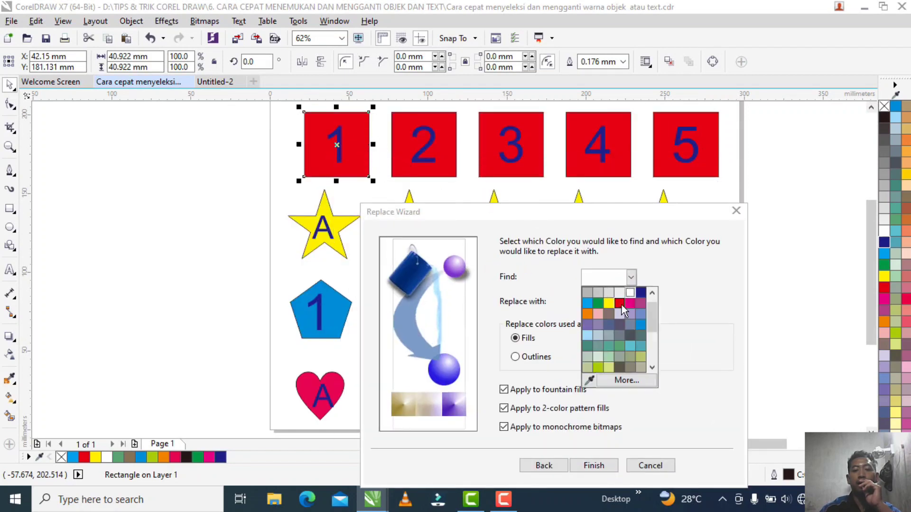
{"action": "left_click", "coordinate": [622, 310]}
{"action": "left_click", "coordinate": [631, 302]}
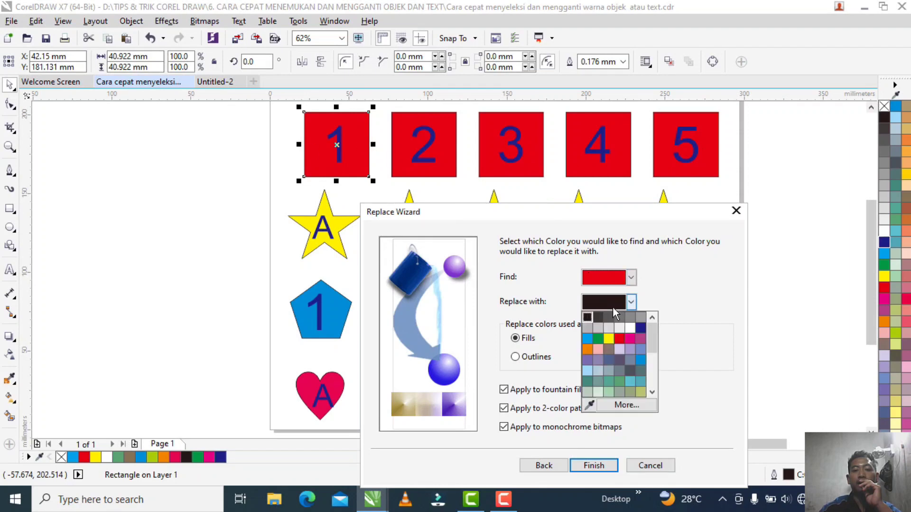
{"action": "left_click", "coordinate": [608, 338]}
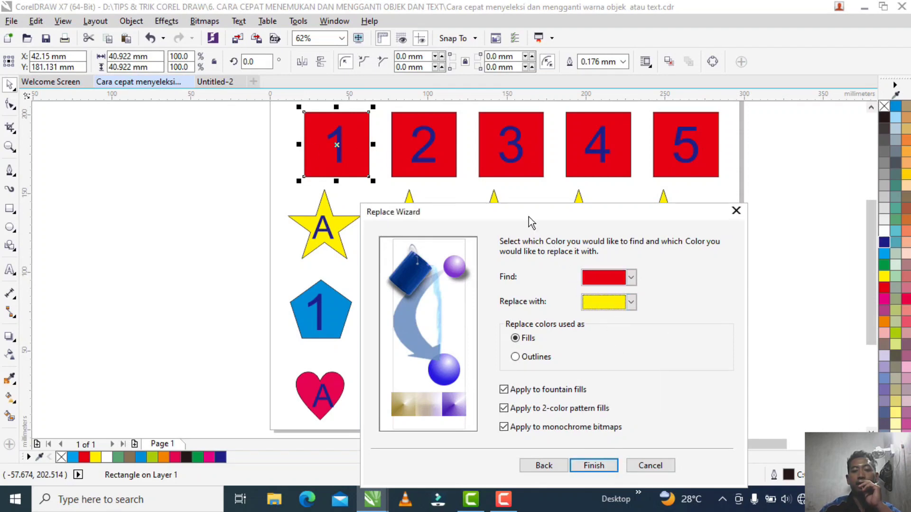
{"action": "left_click_drag", "start_coordinate": [529, 217], "coordinate": [466, 190]}
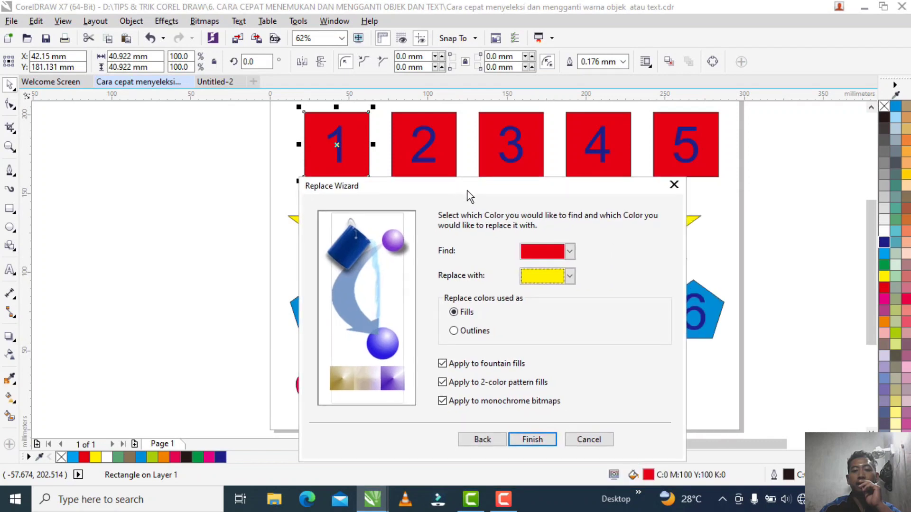
Step: Run the colour replacement on all matching red squares and close the find and replace controls
{"action": "left_click", "coordinate": [545, 437]}
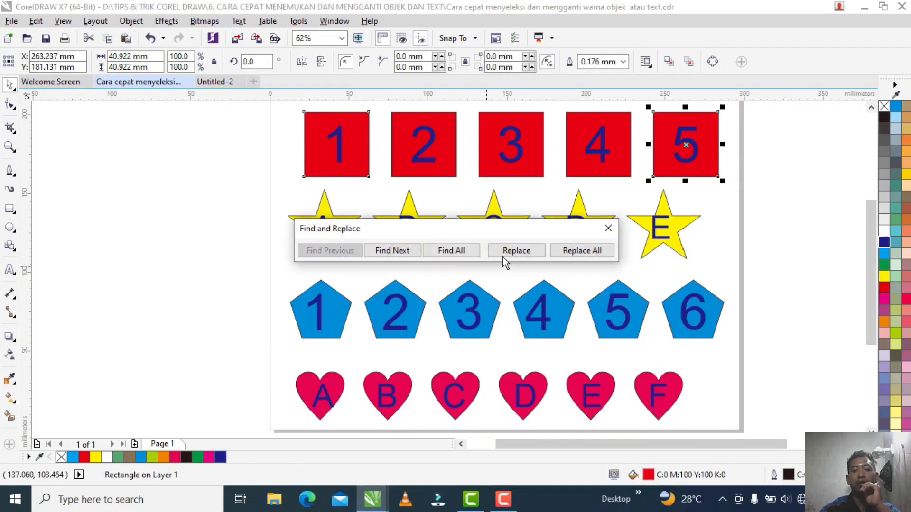
{"action": "left_click", "coordinate": [568, 251]}
{"action": "left_click", "coordinate": [525, 270]}
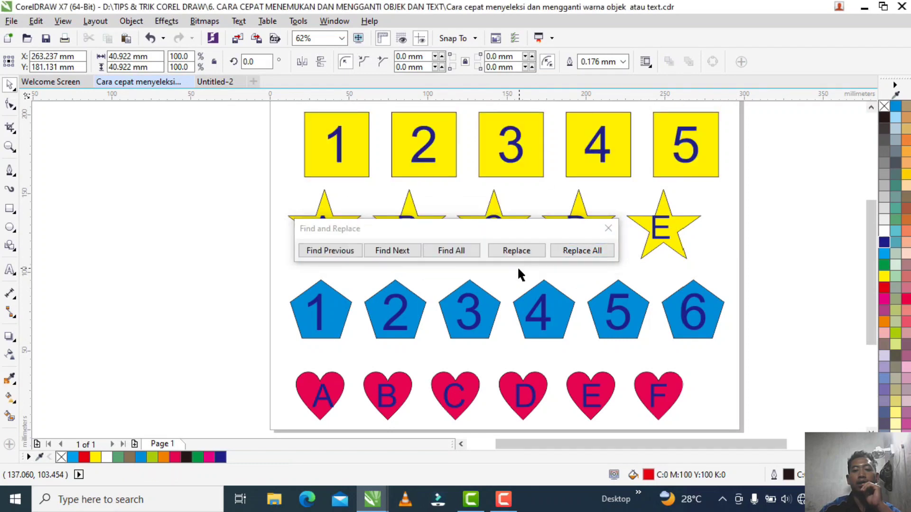
{"action": "left_click", "coordinate": [608, 229]}
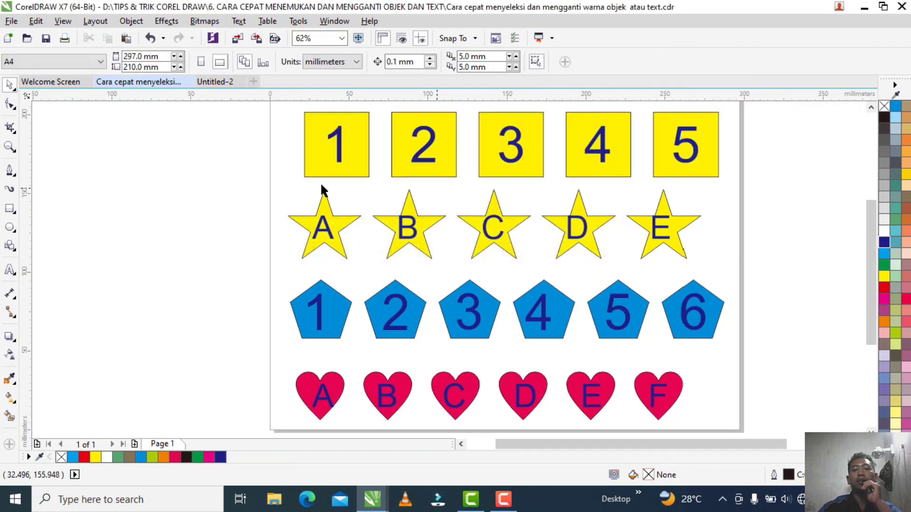